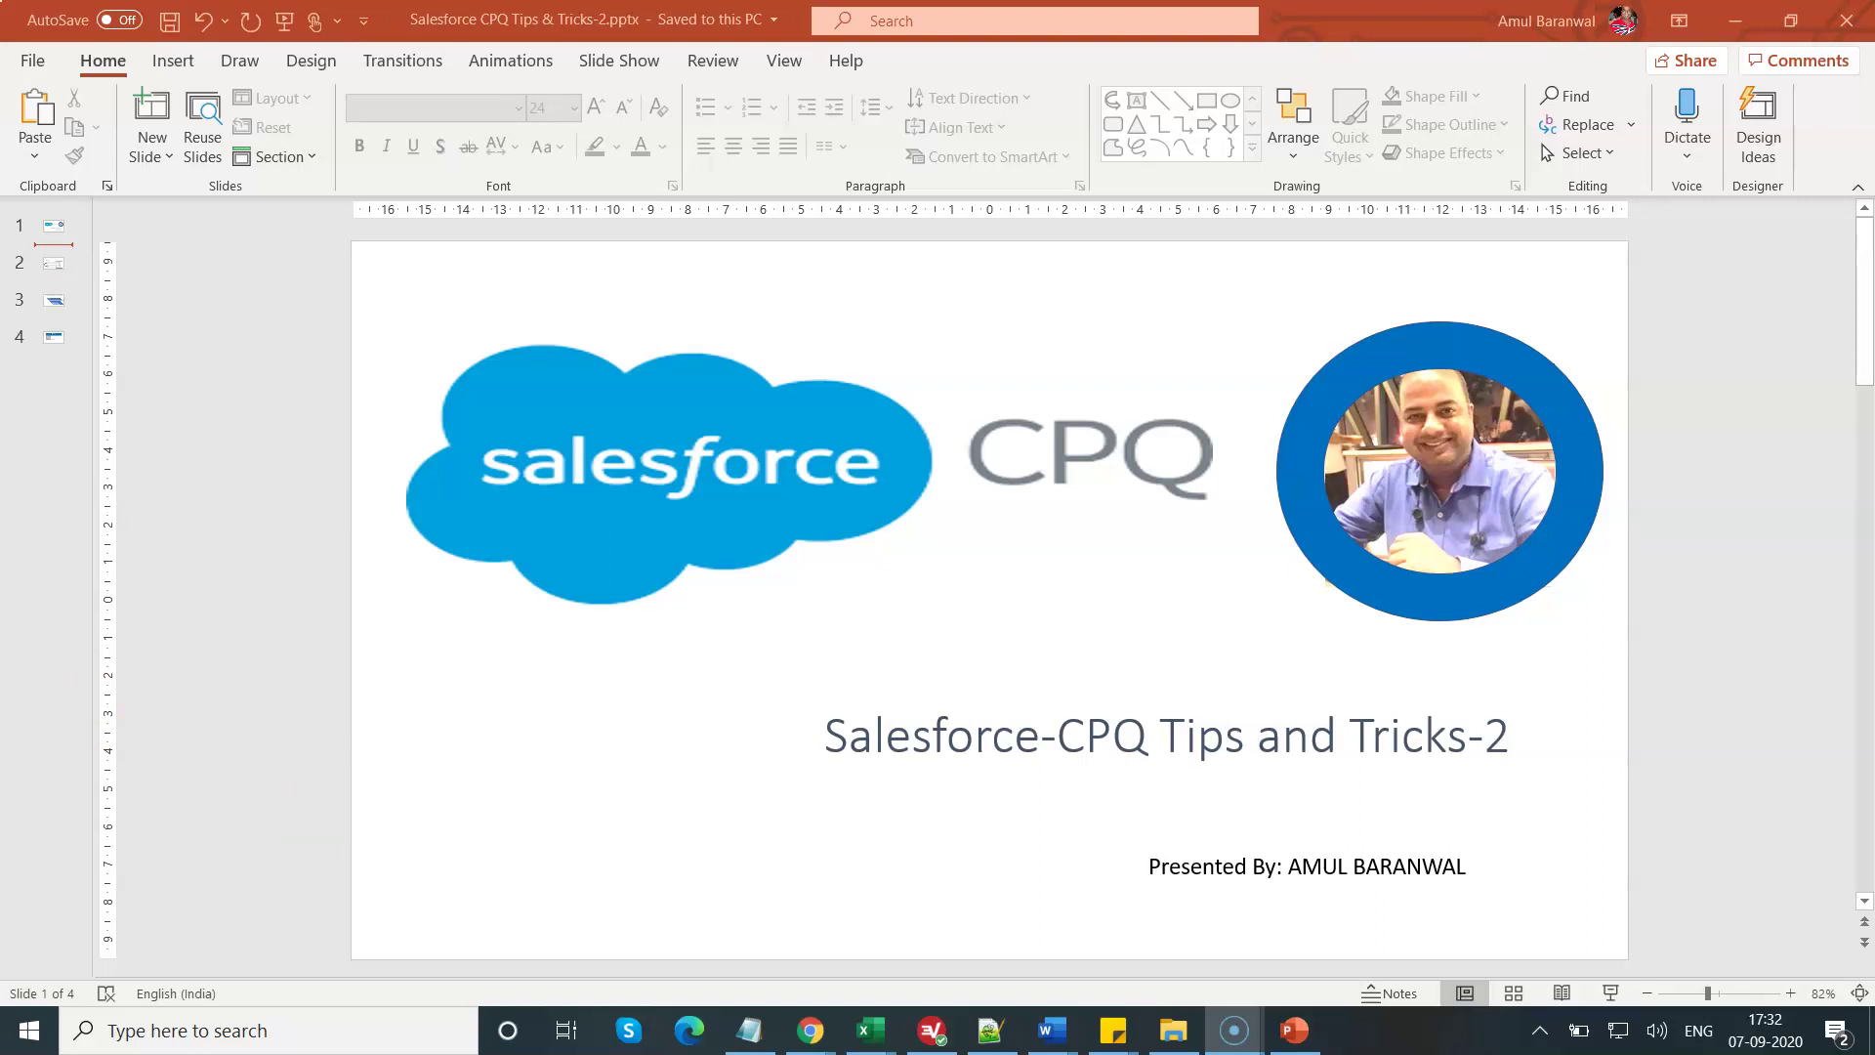
Display slide 2, which contrasts the USD 18,150.00 quote table with its $18,150.00 version.
click(53, 268)
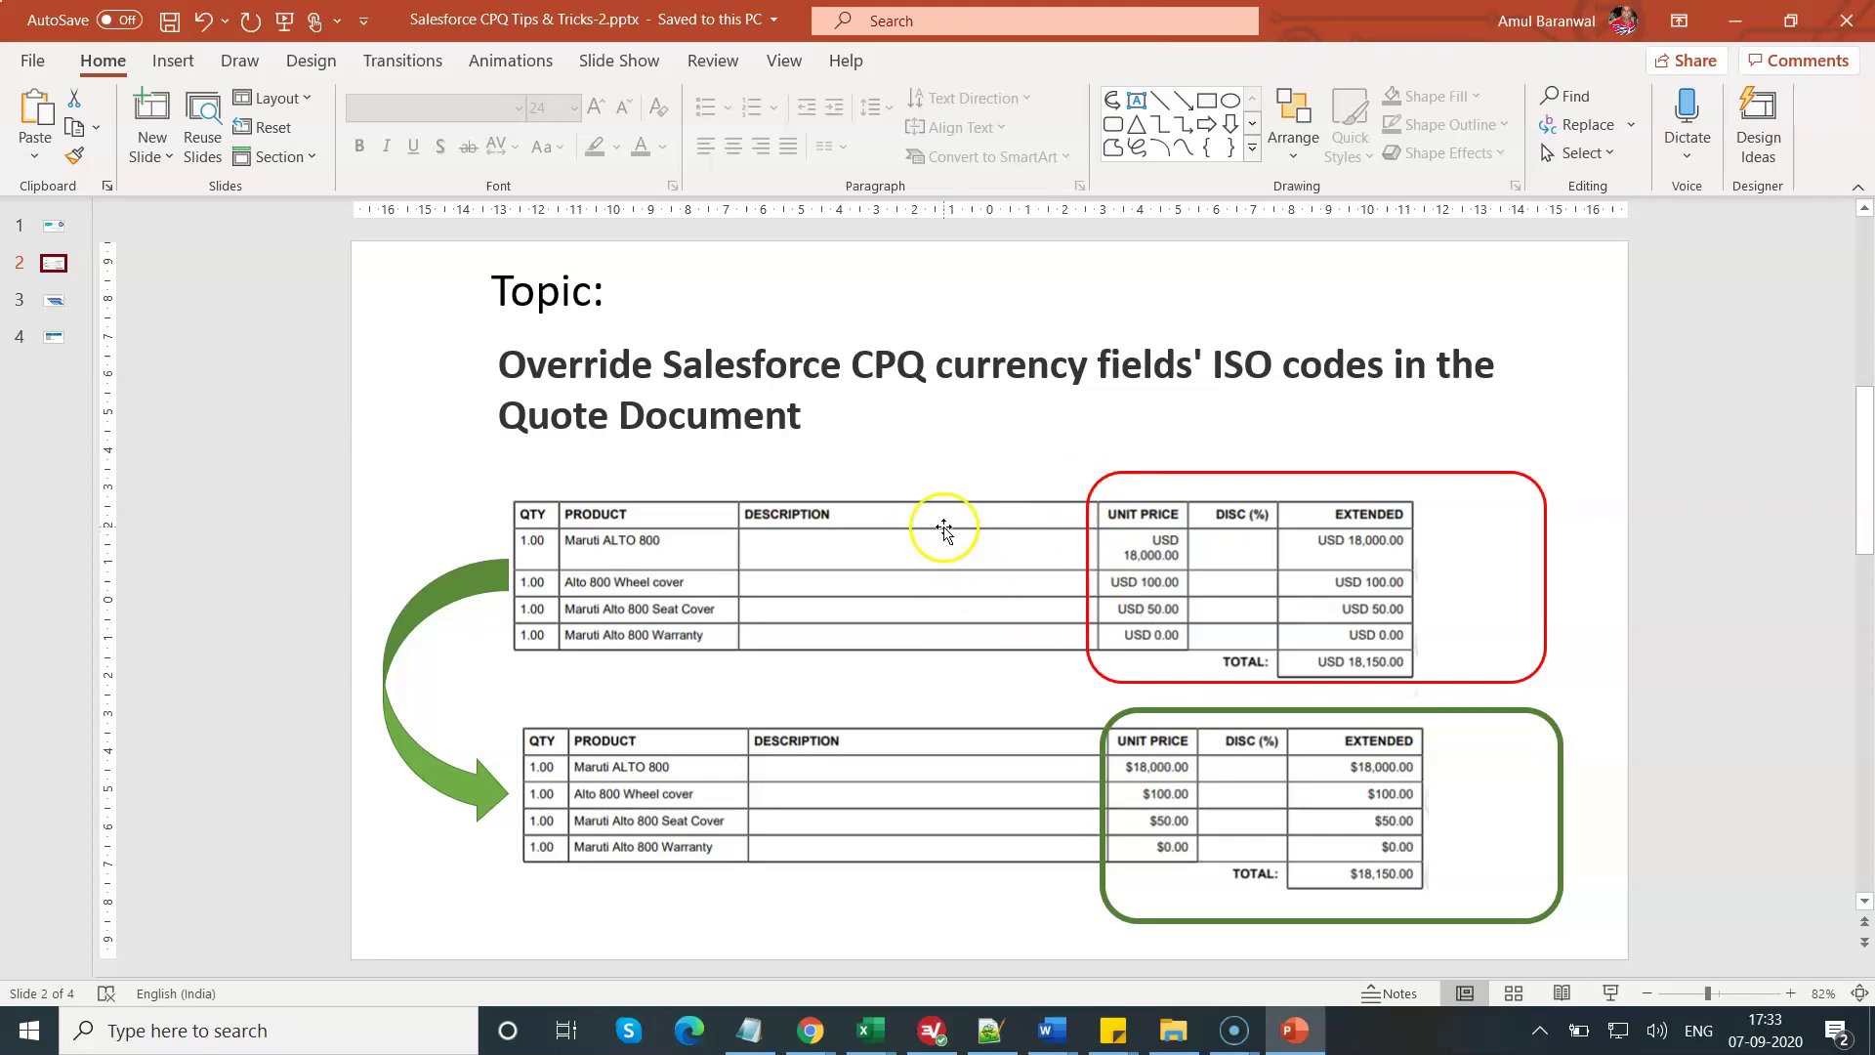
Bring up slide 3's eight-step DocumentCurrencySymbol__c diagram with its CASE formula example.
click(54, 304)
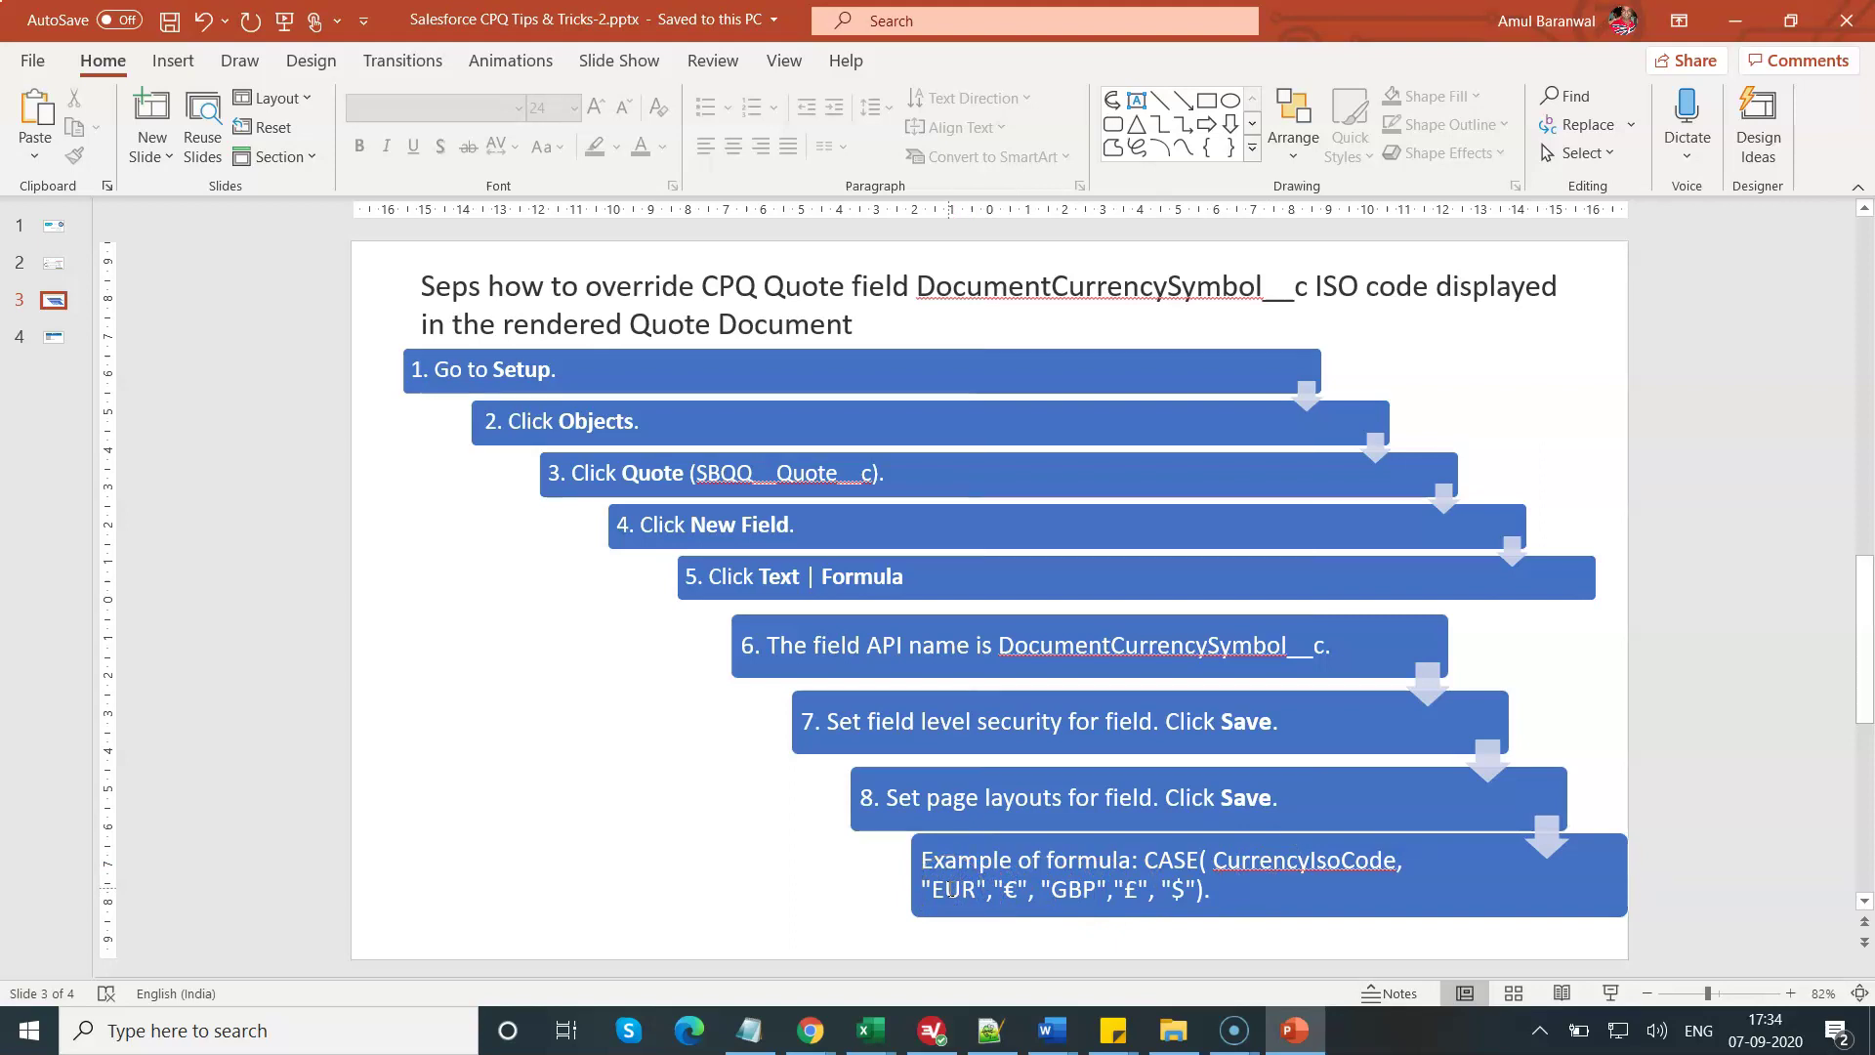
click(1011, 891)
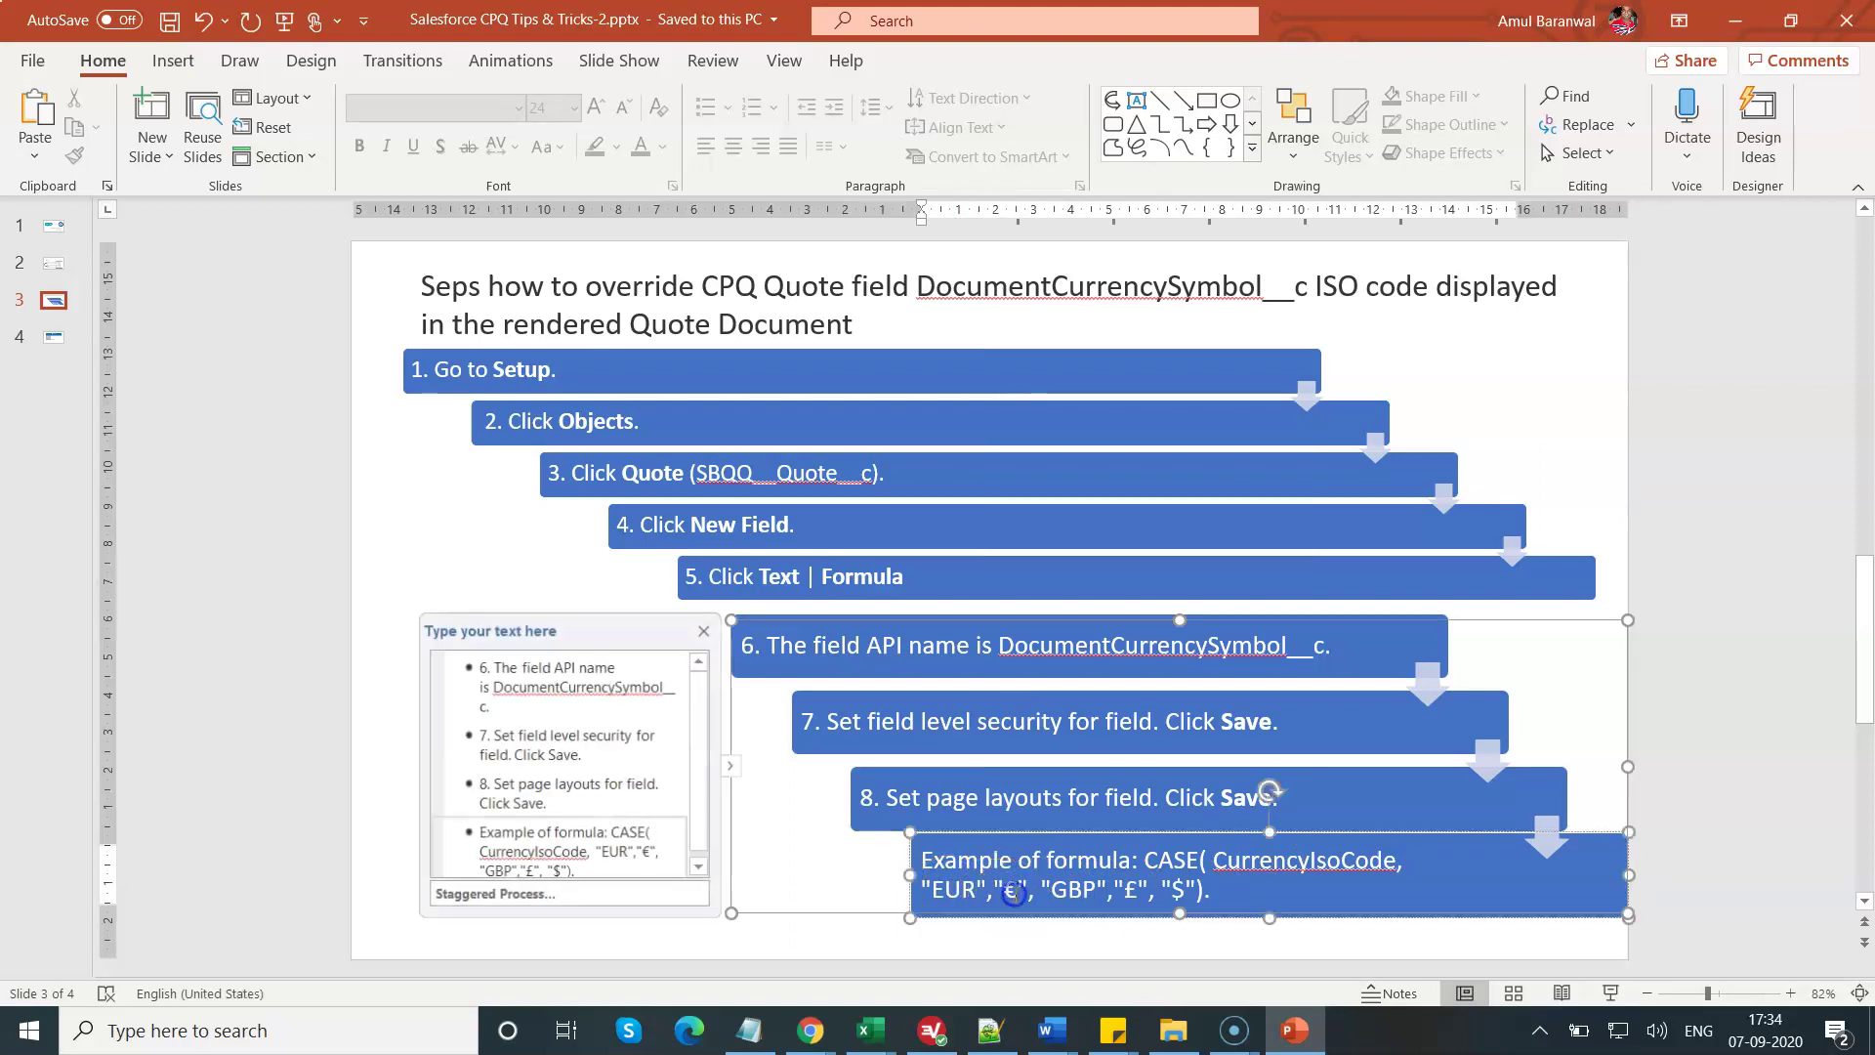
click(1759, 777)
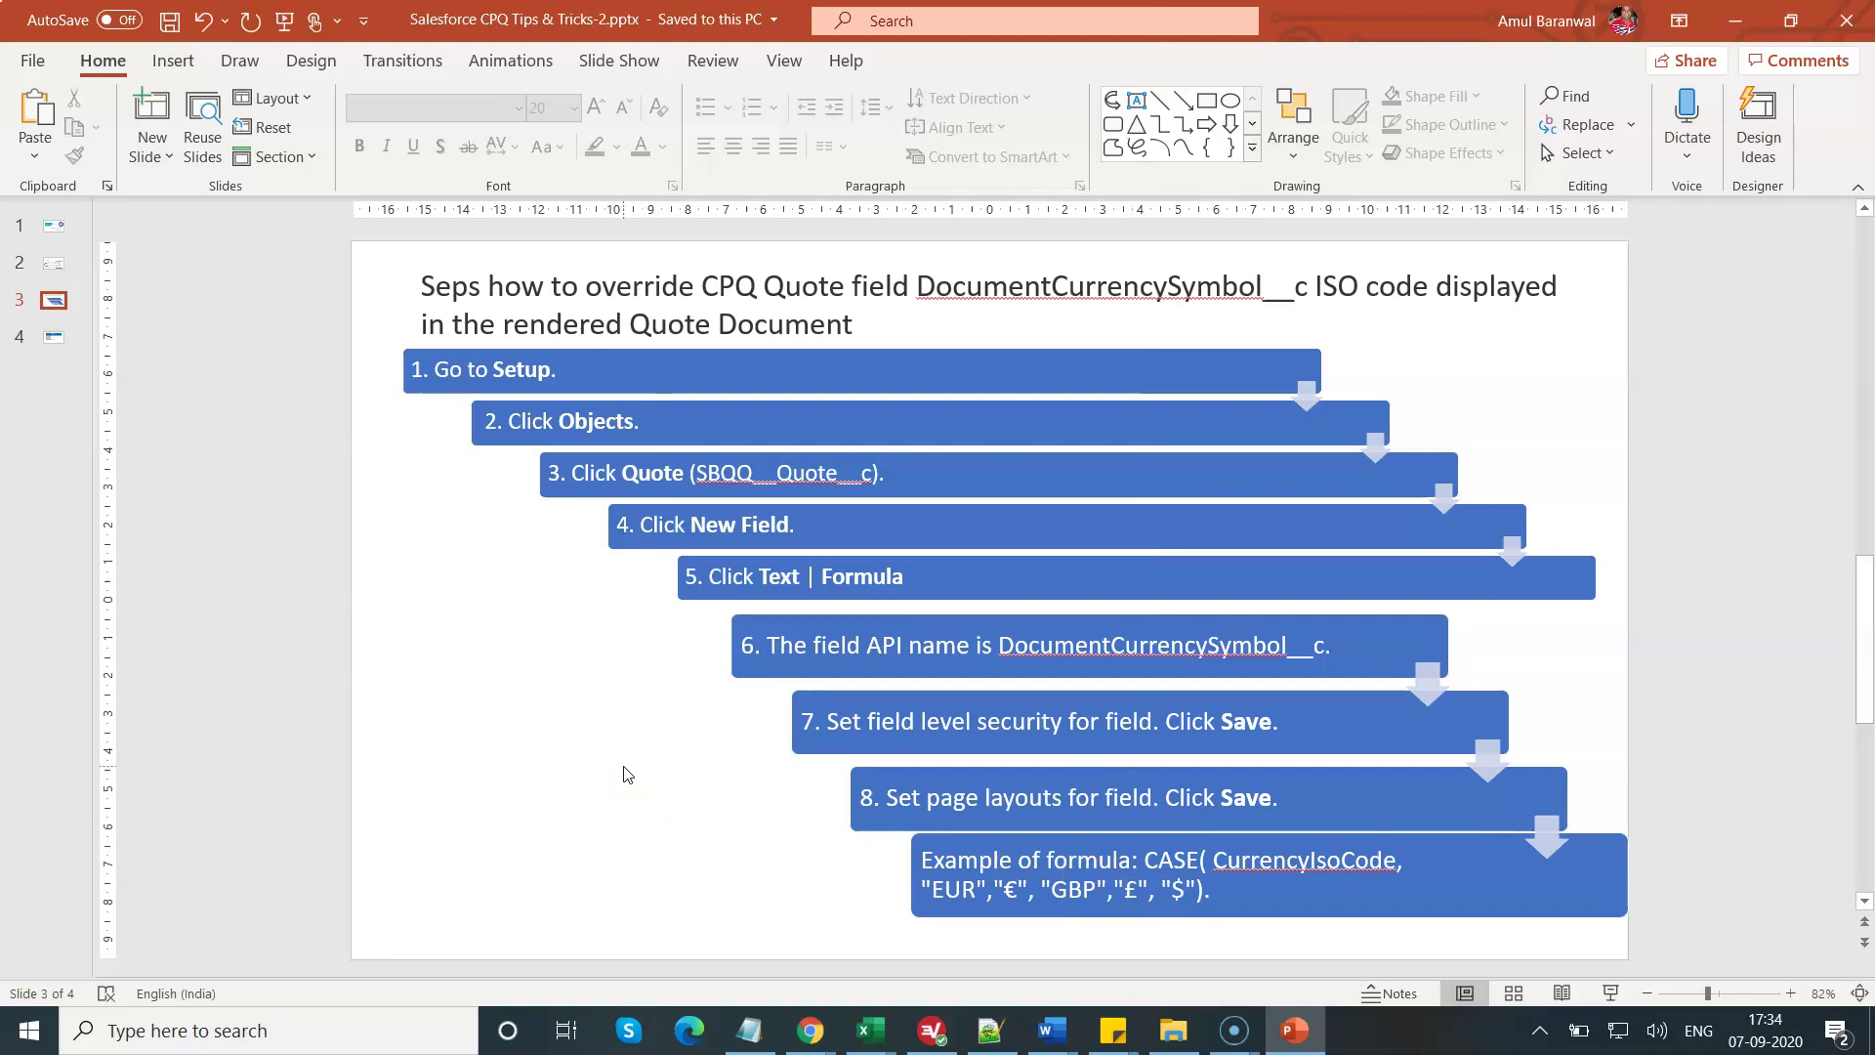
In Setup's Object Manager, search 'quote', open the Quote object and view its Fields & Relationships.
mouse_move(807, 1044)
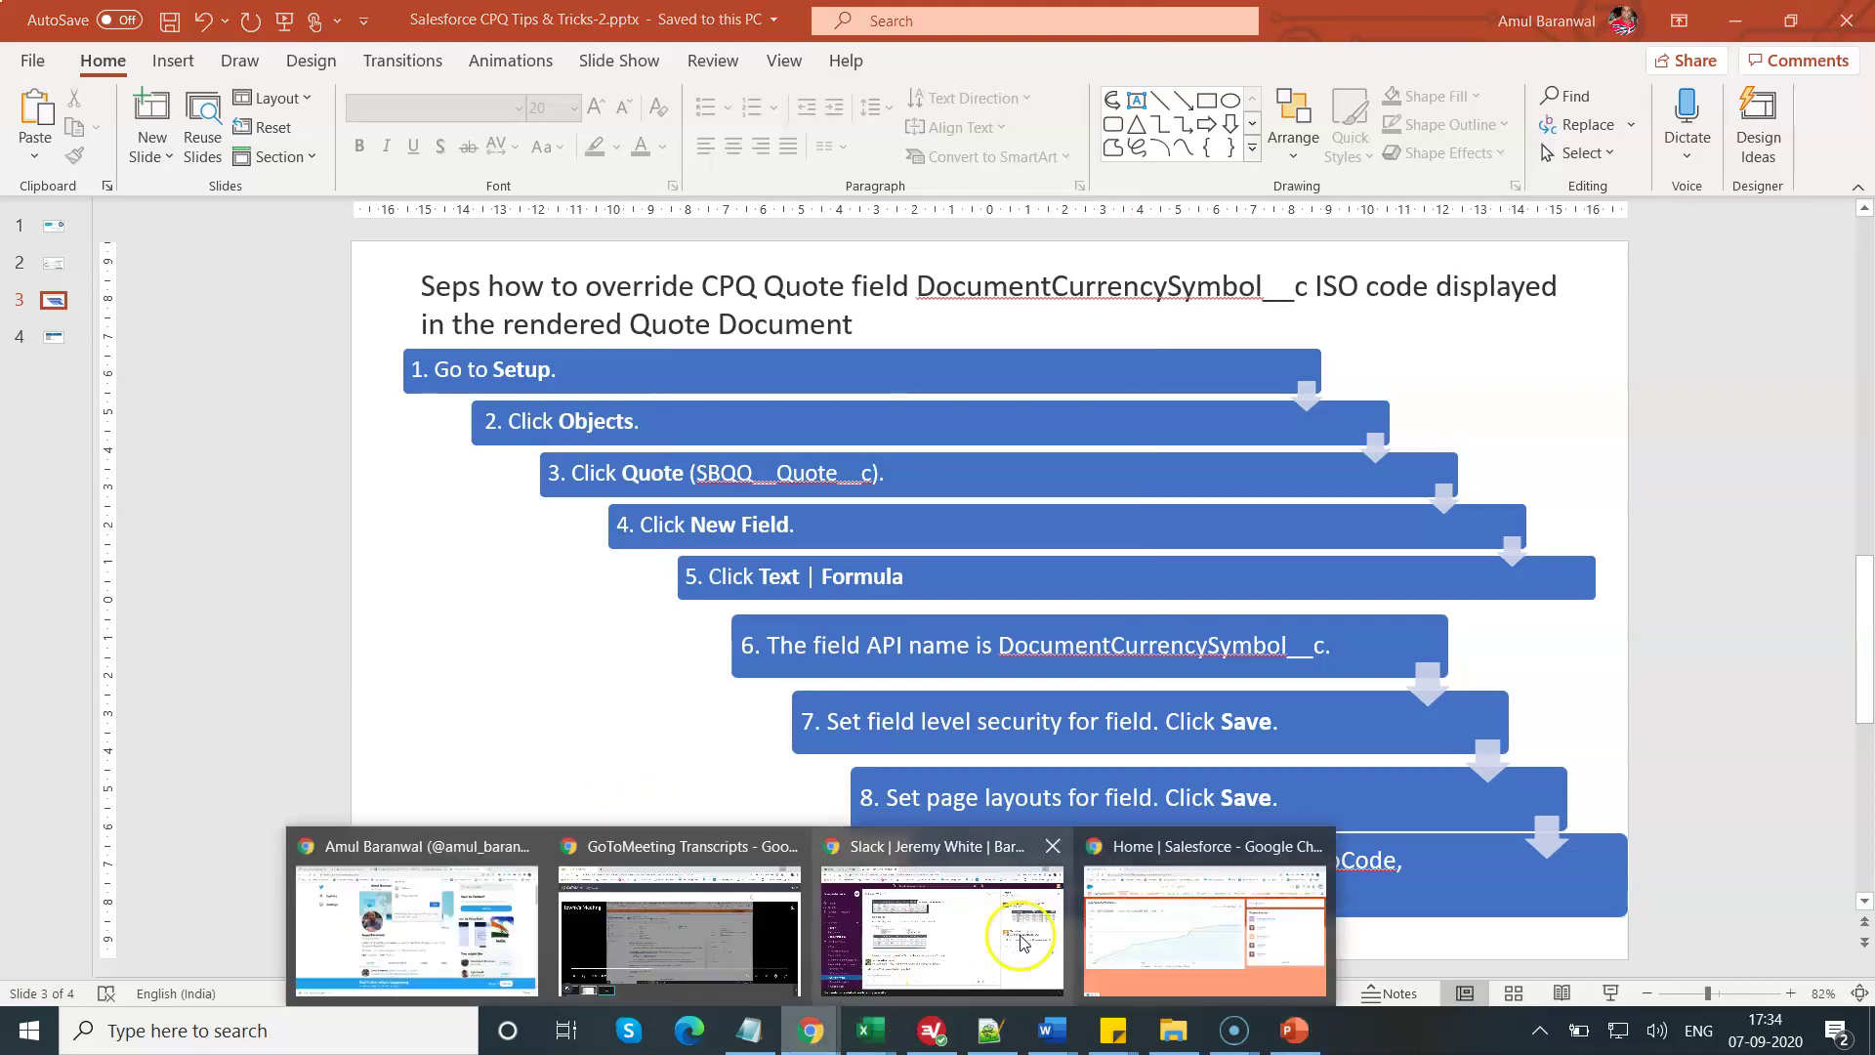
click(1156, 934)
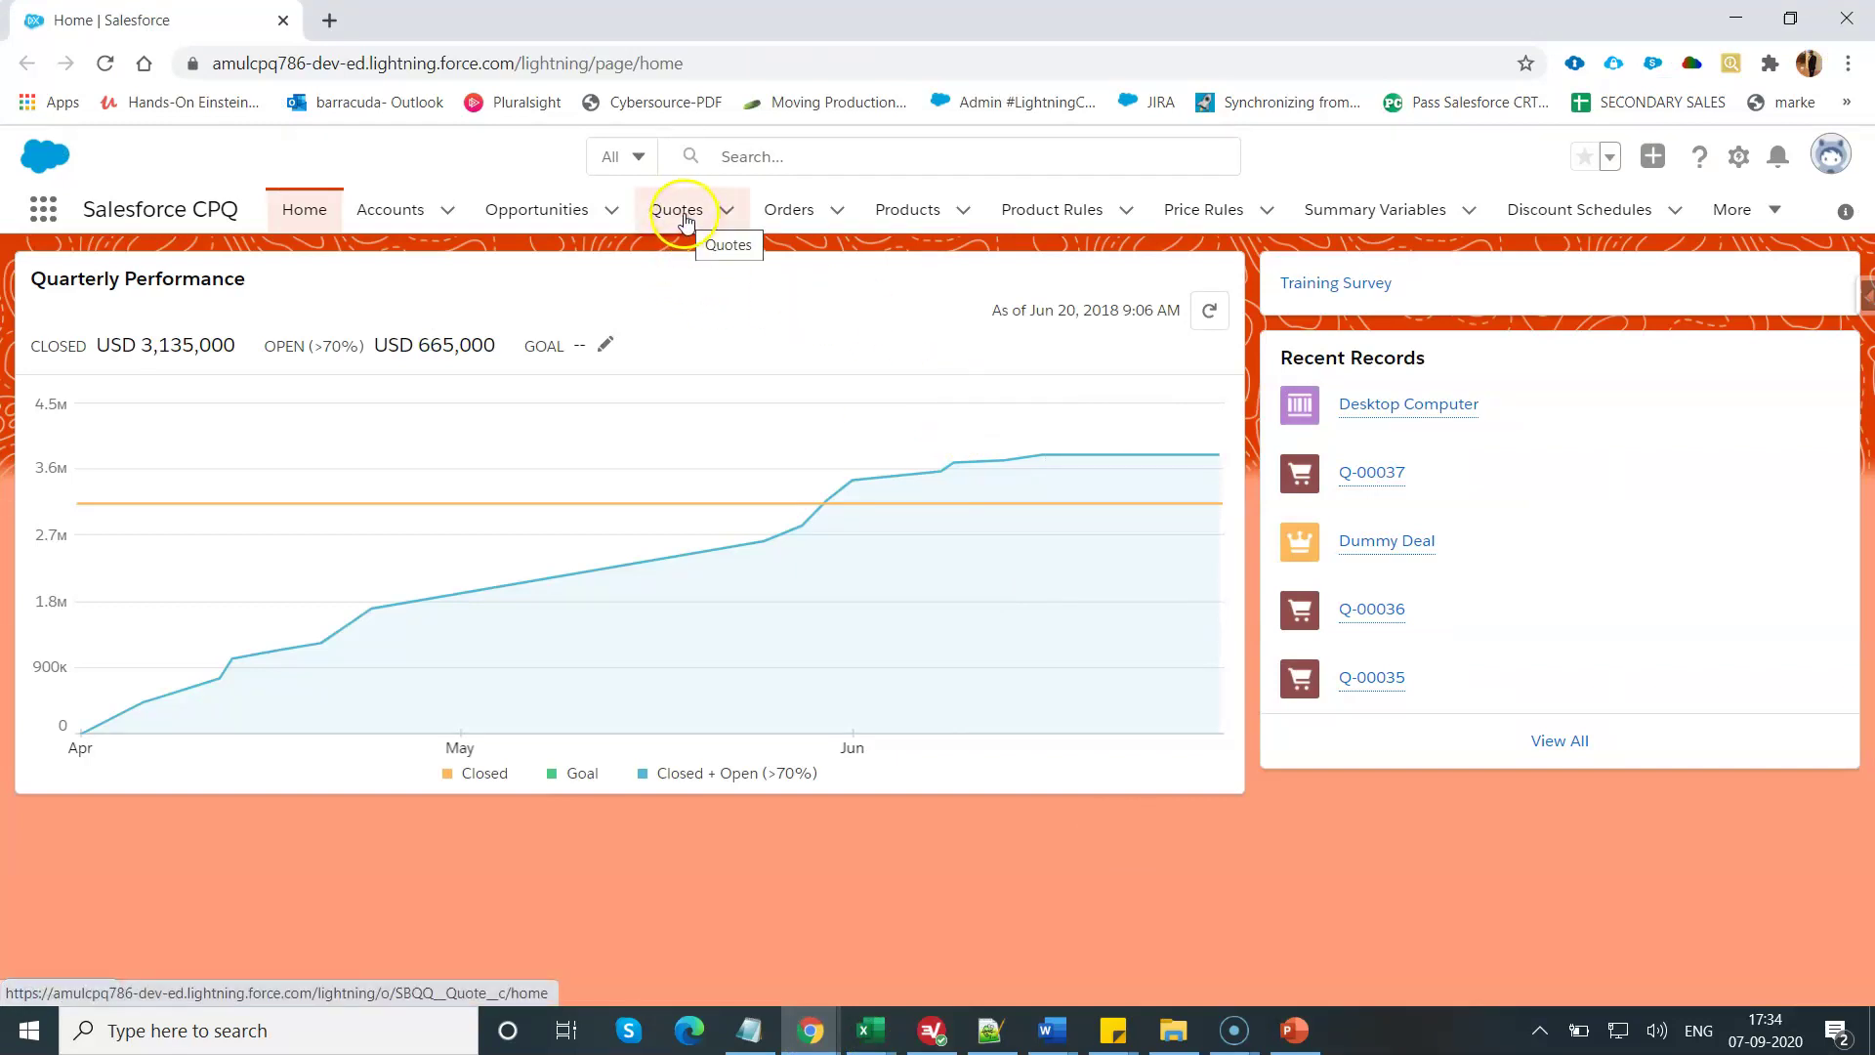
click(1738, 159)
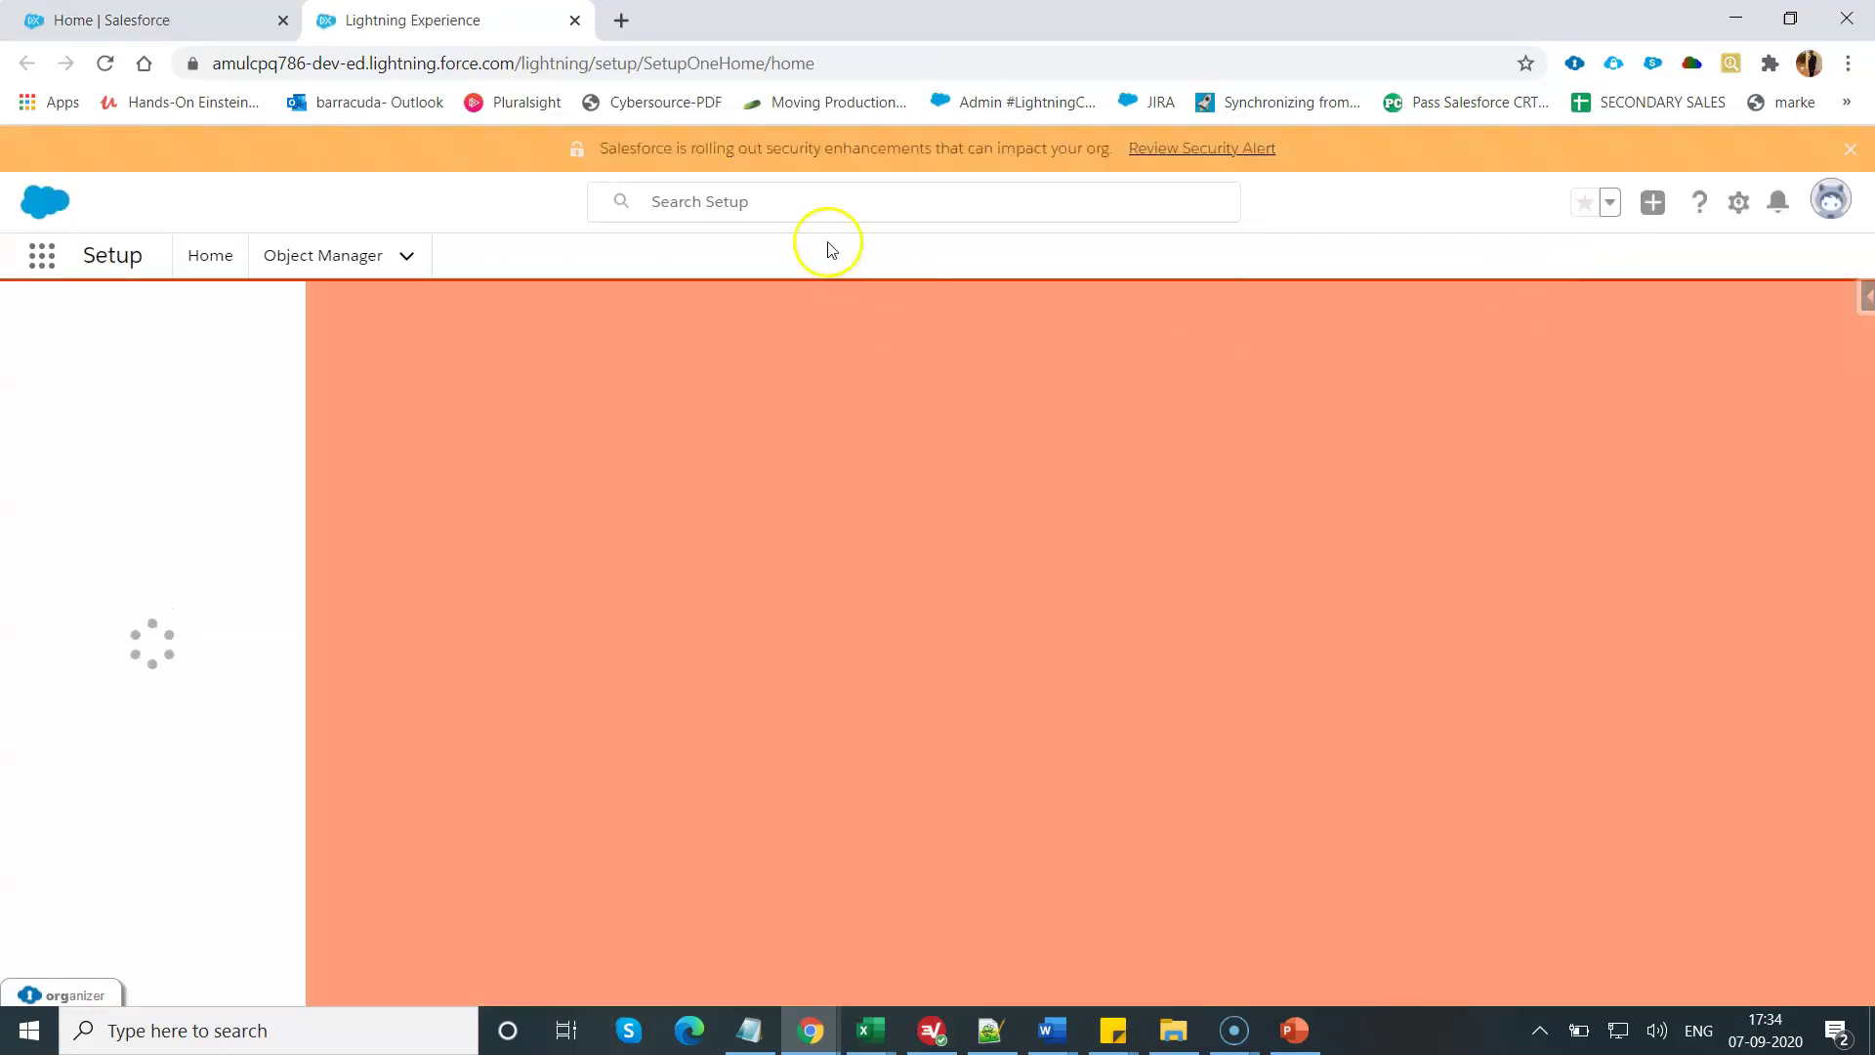
click(333, 258)
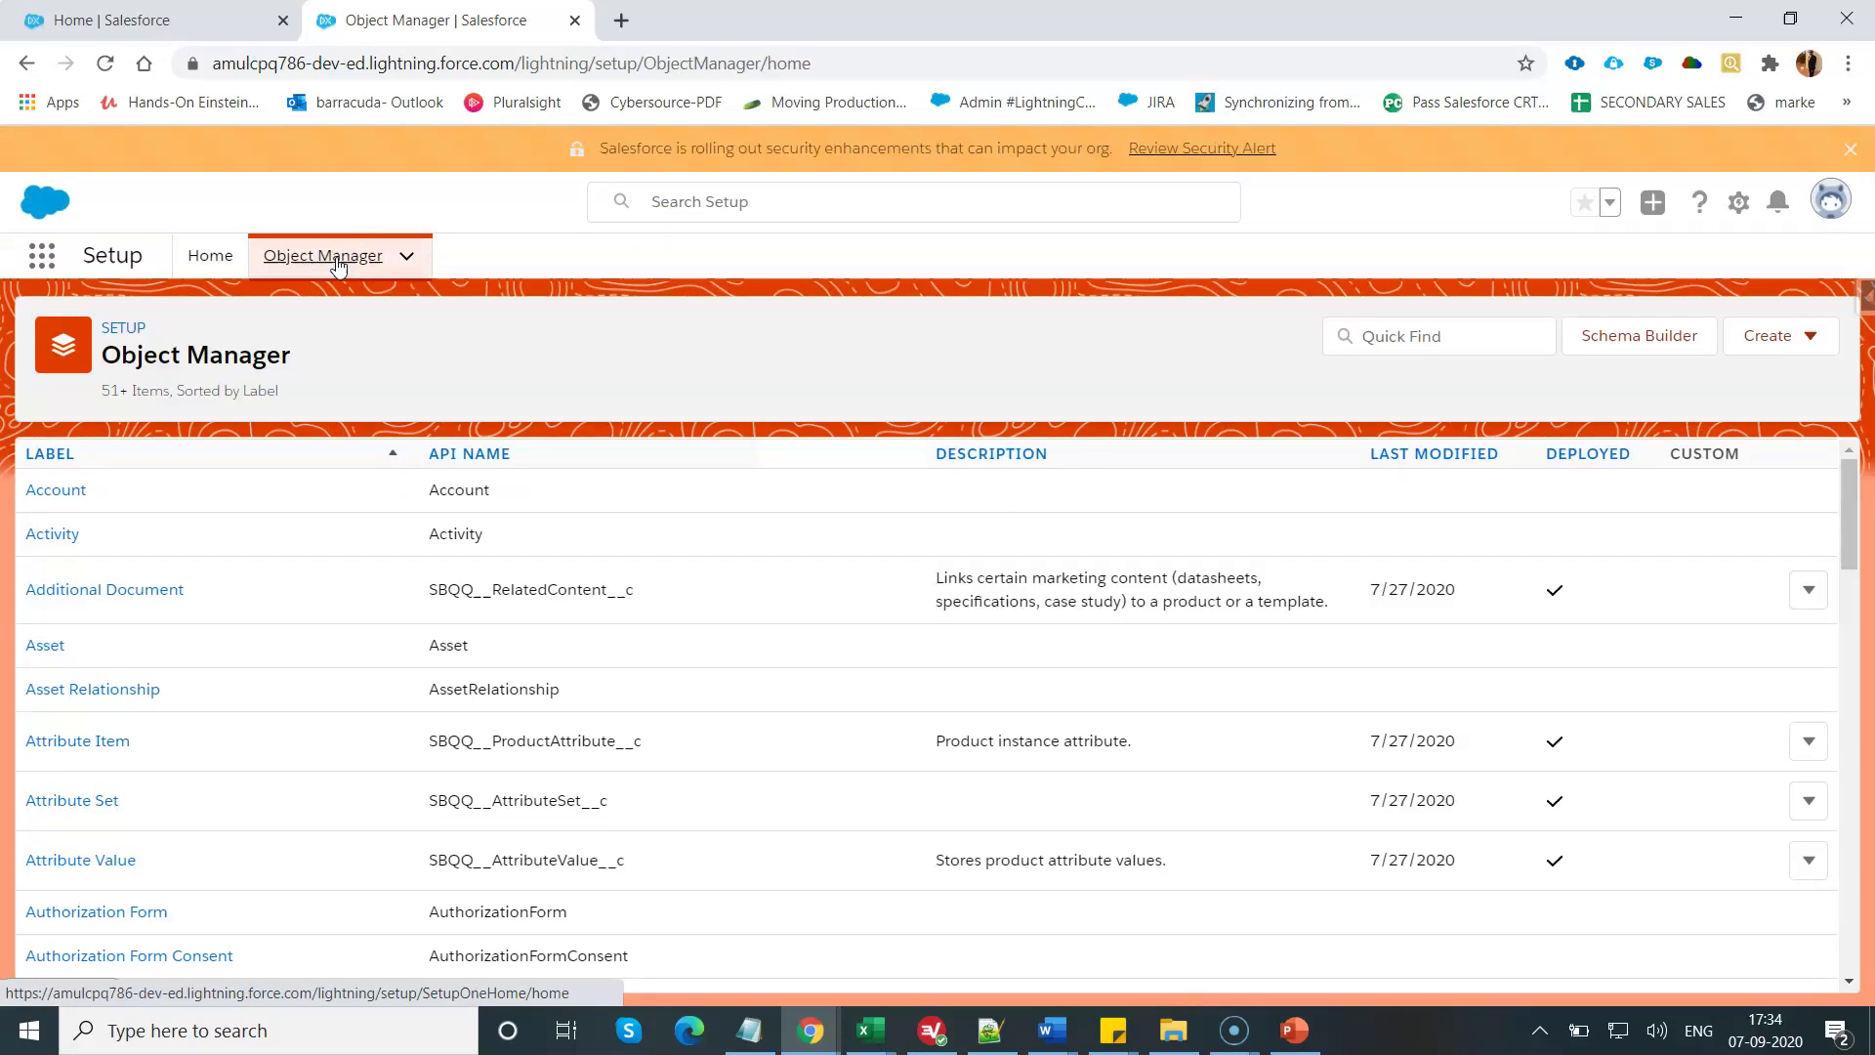
click(1404, 336)
text(quo)
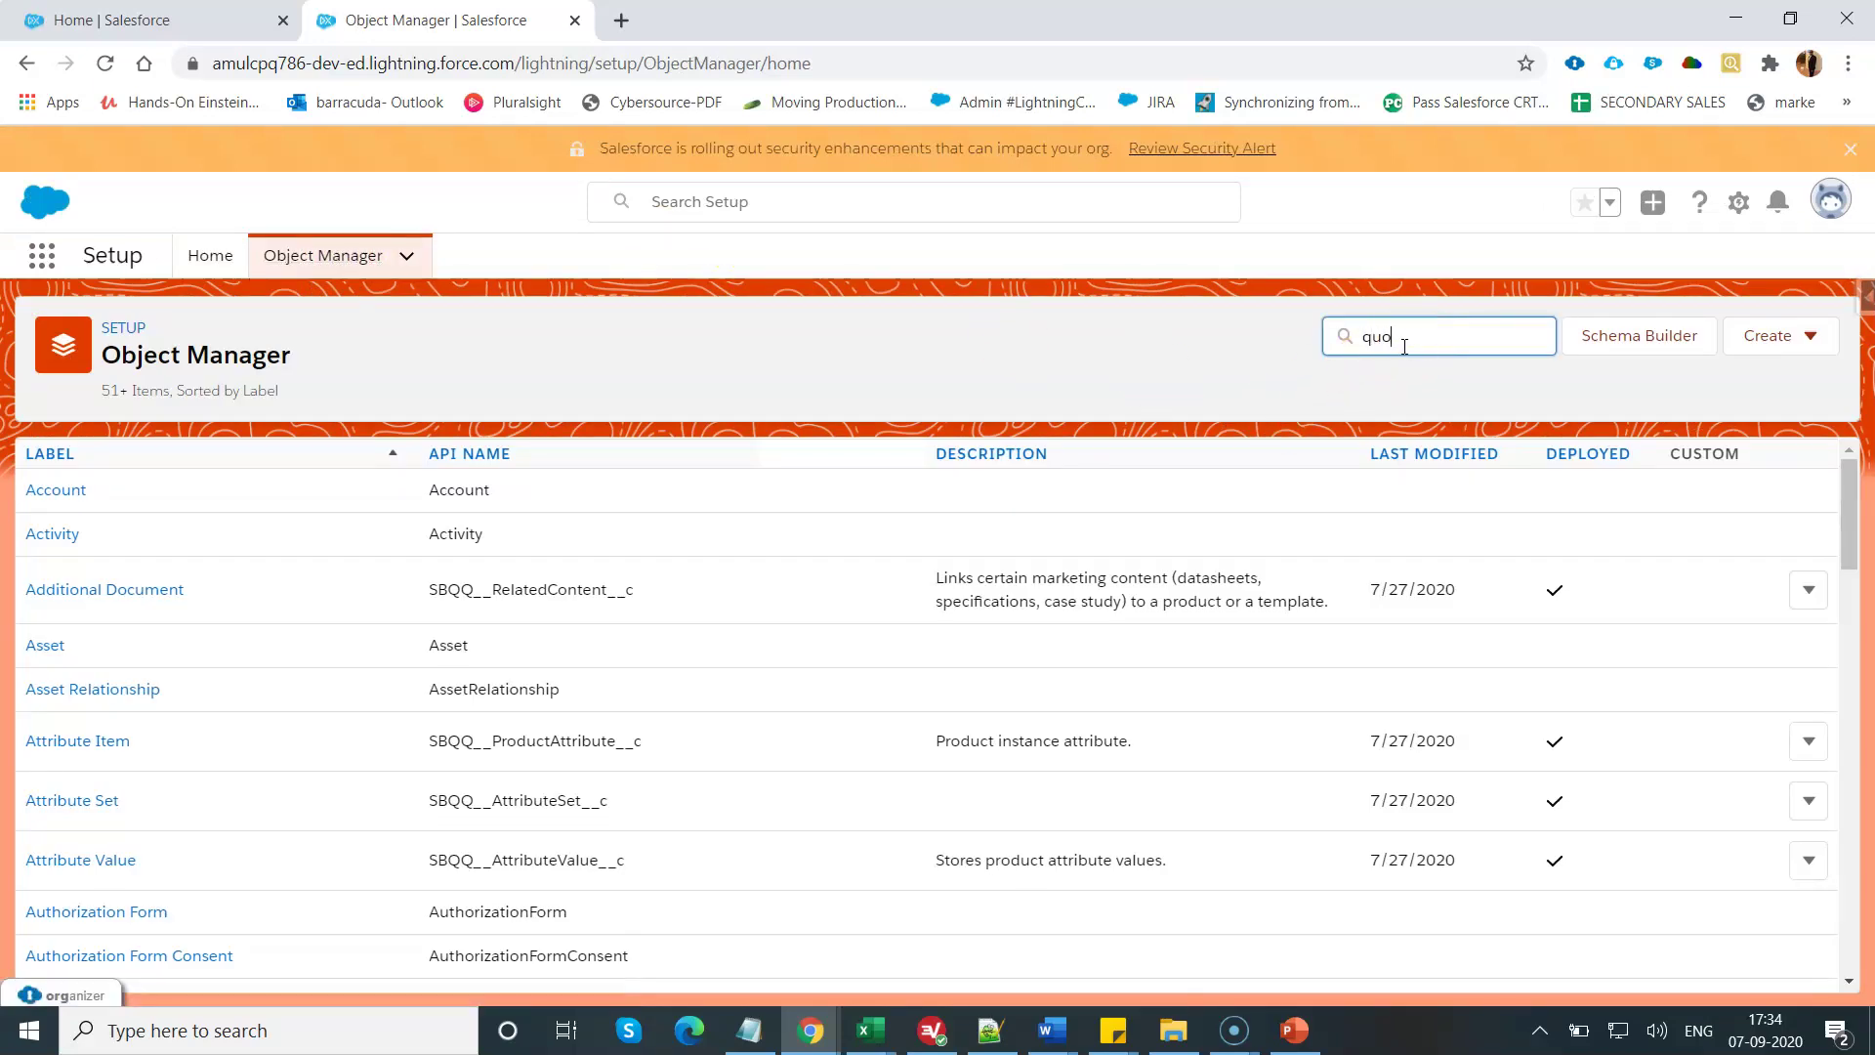
text(te)
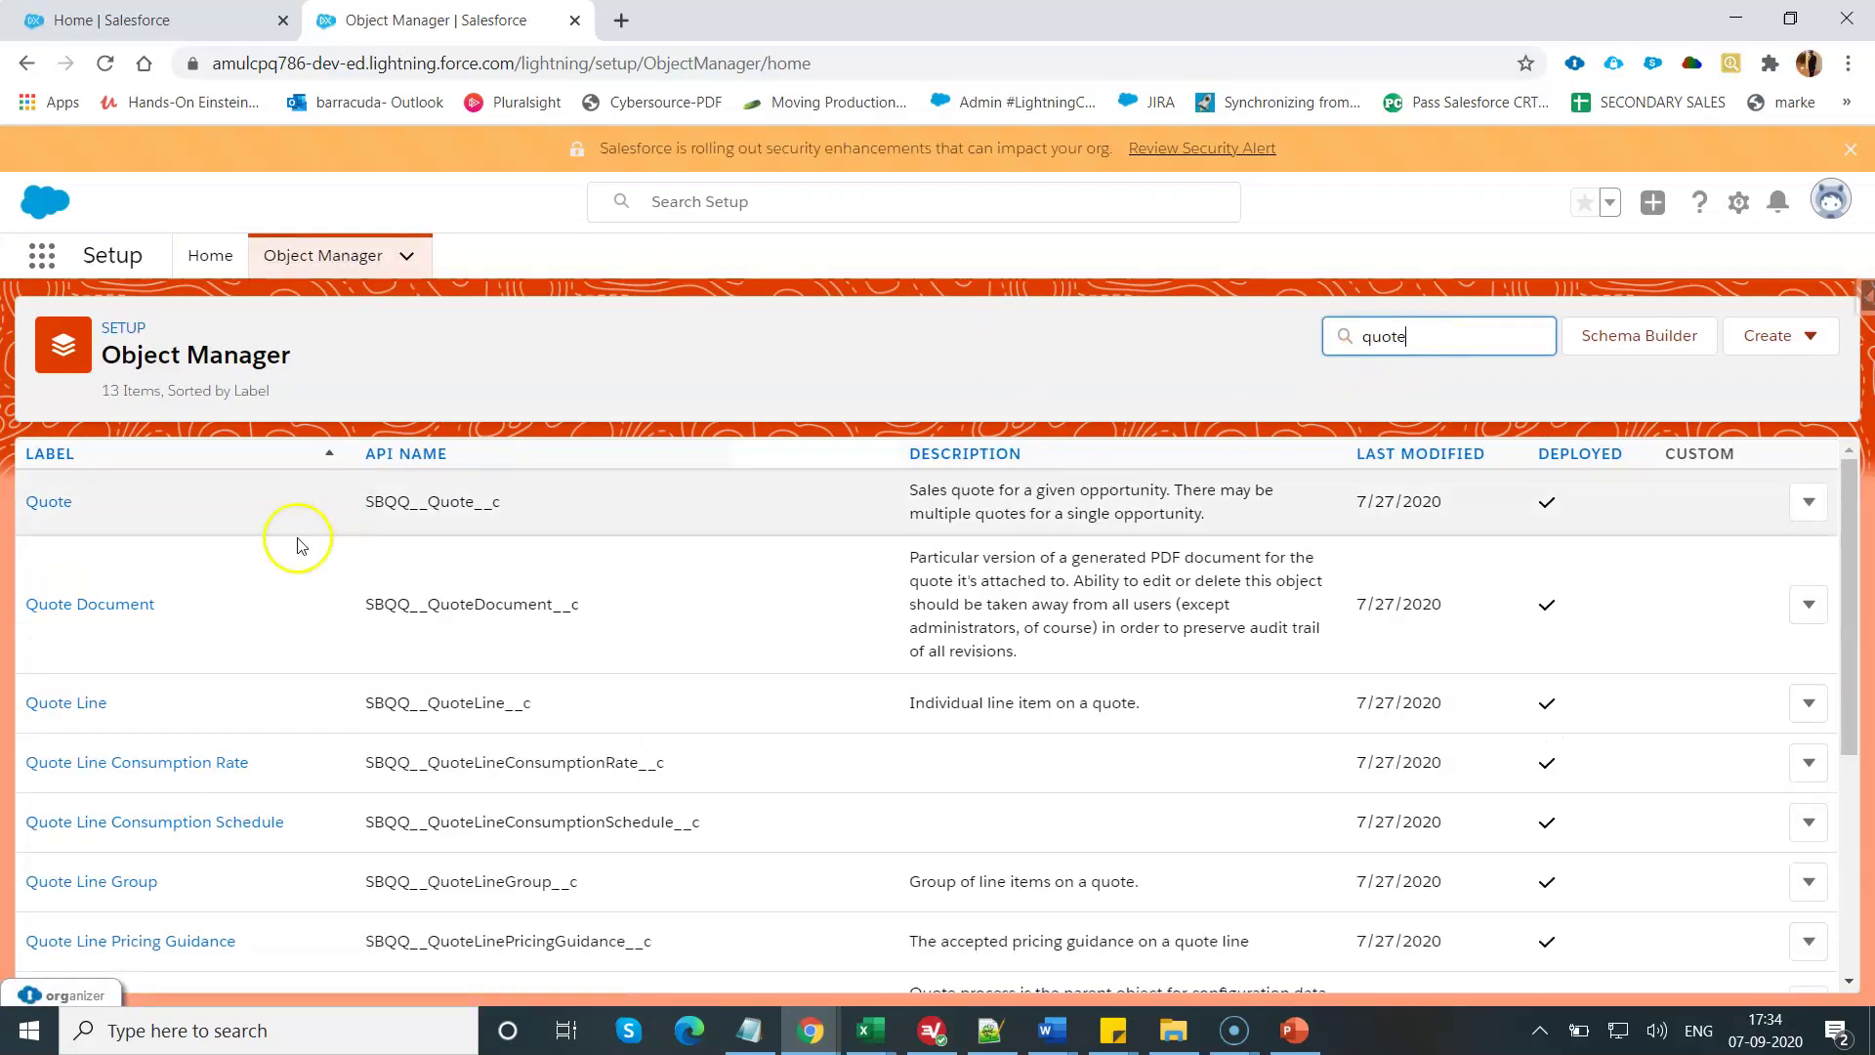
click(48, 502)
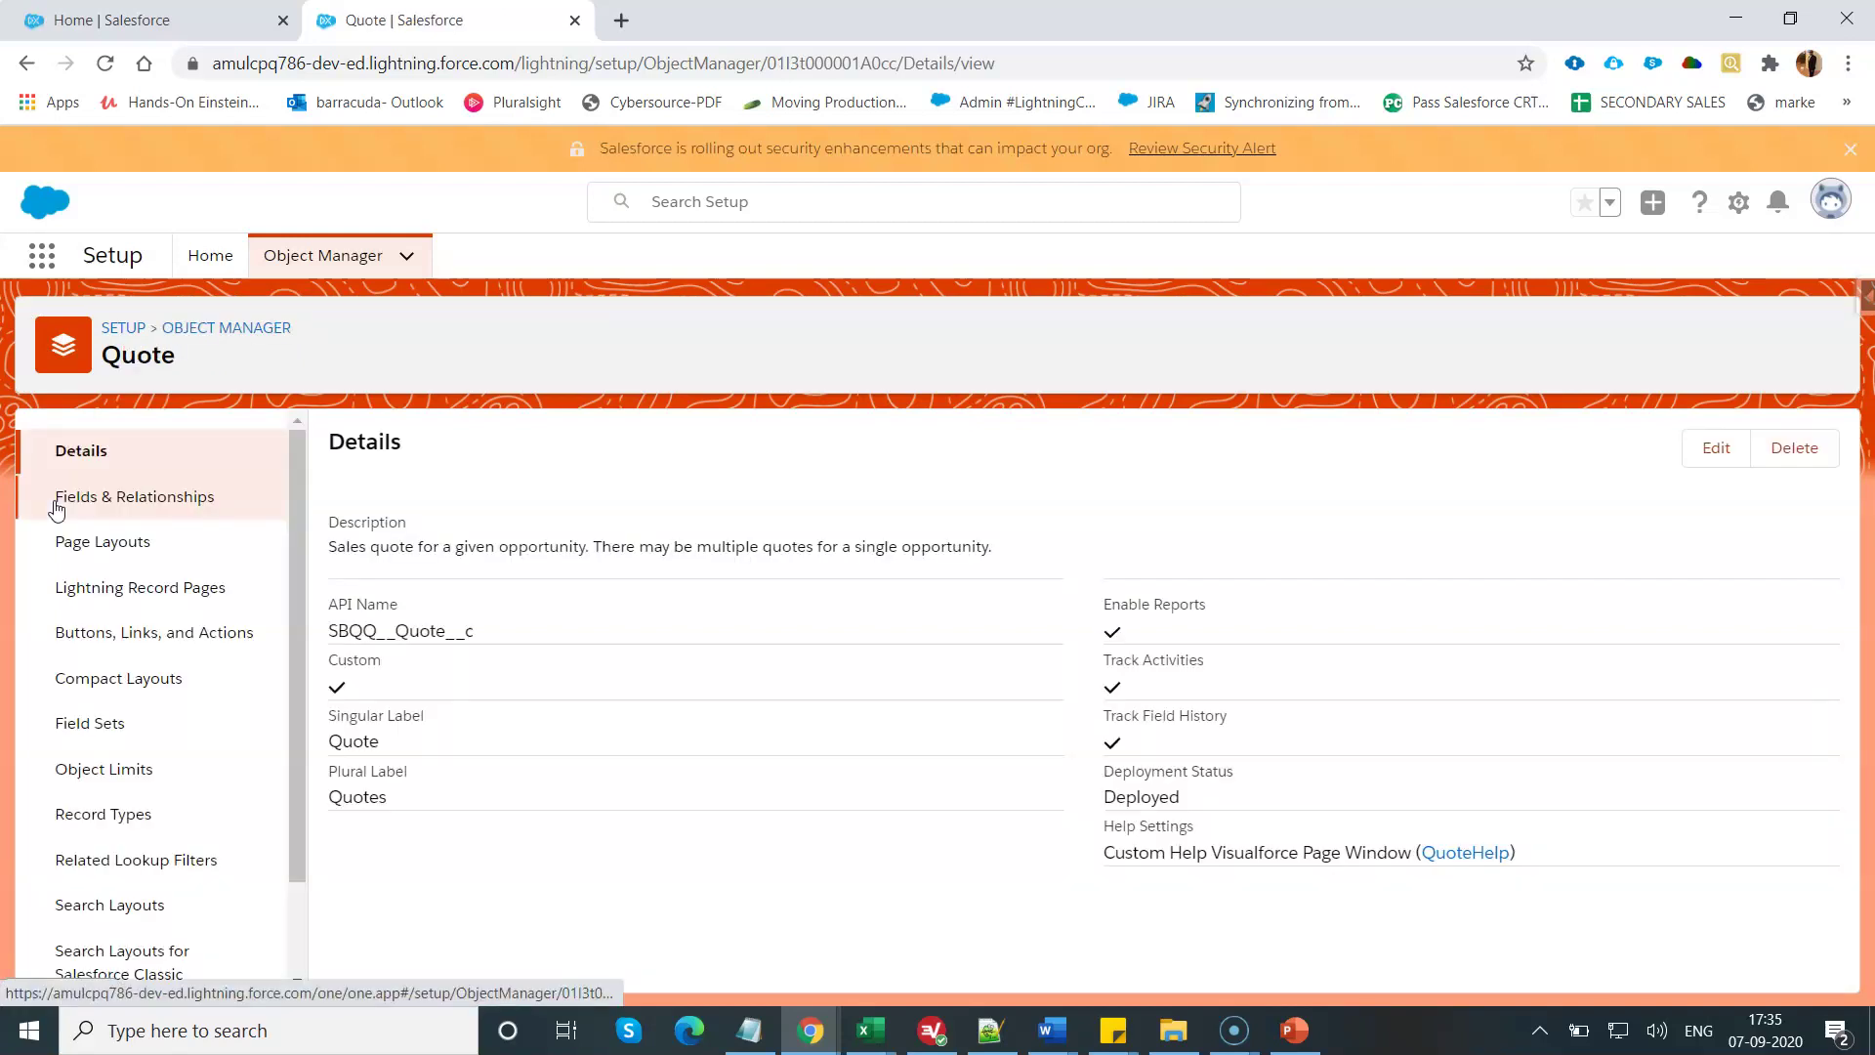
click(104, 499)
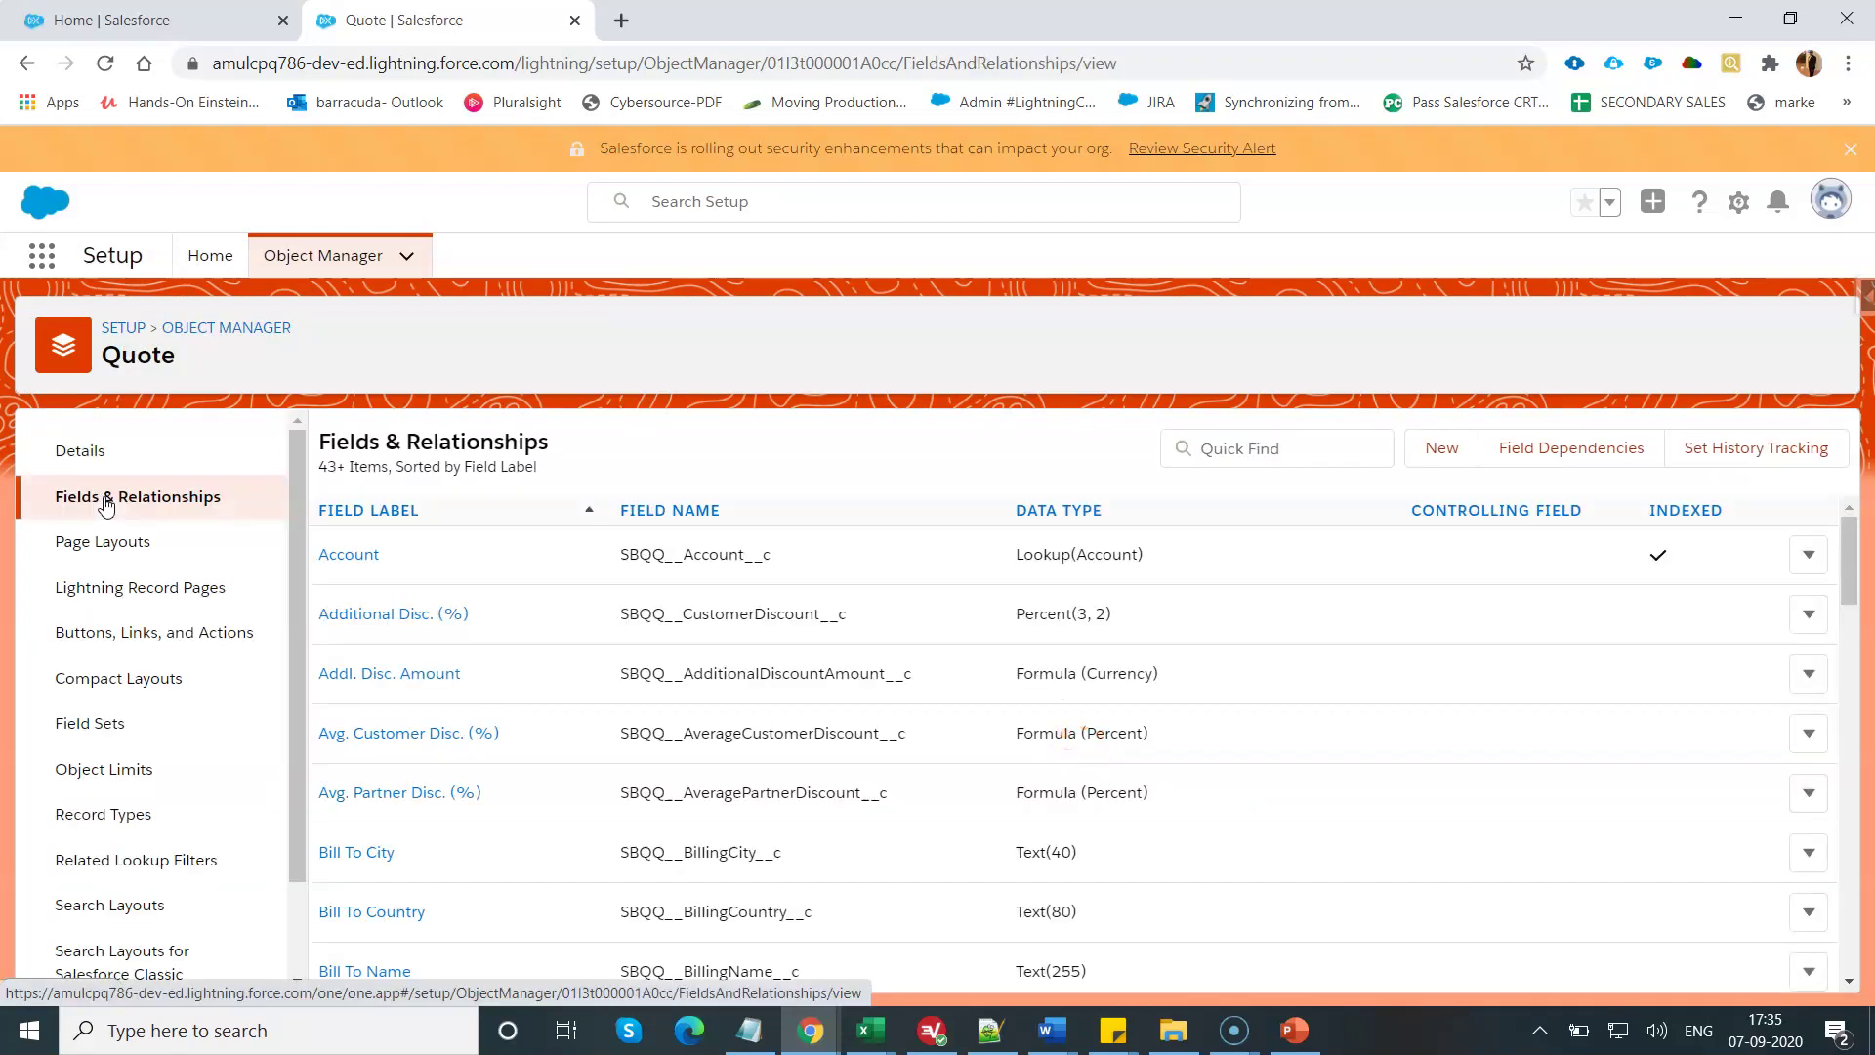
Back in PowerPoint, select the word DocumentCurrencySymbol in step 6 of the diagram.
click(1287, 1031)
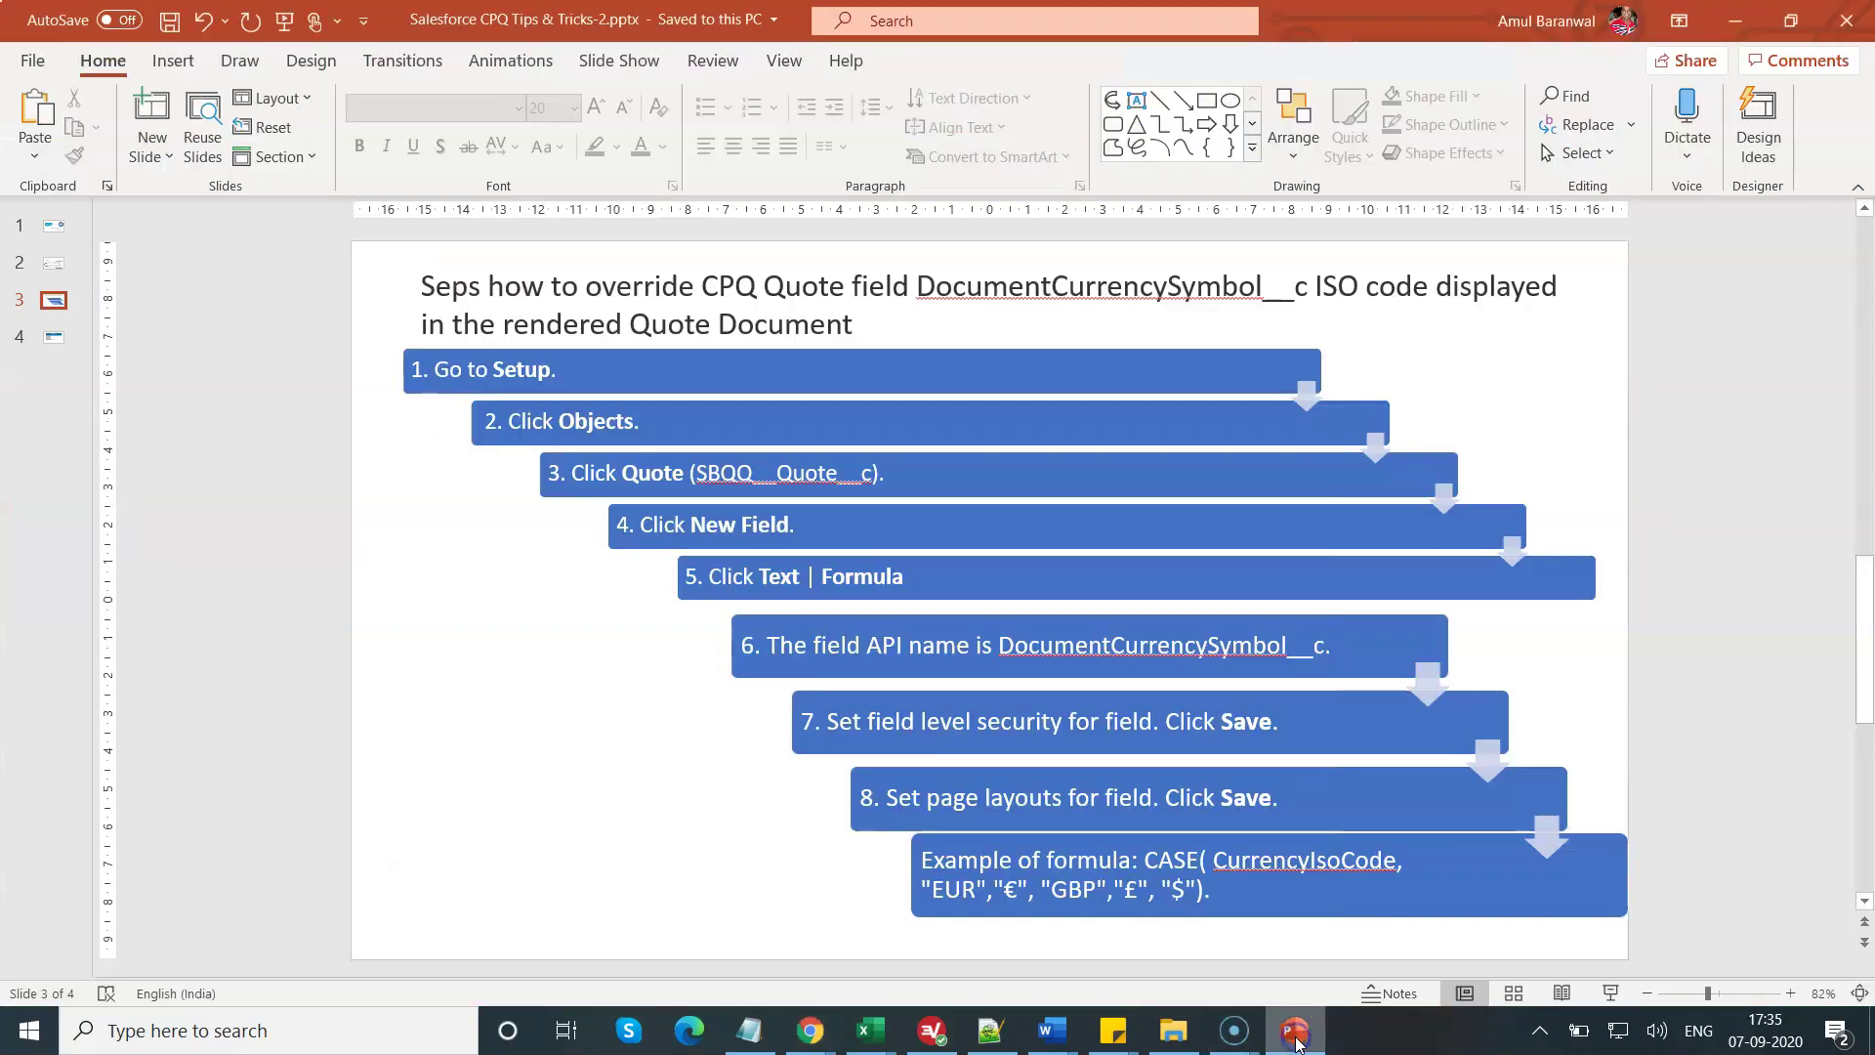
double_click(1069, 643)
key(ctrl+c)
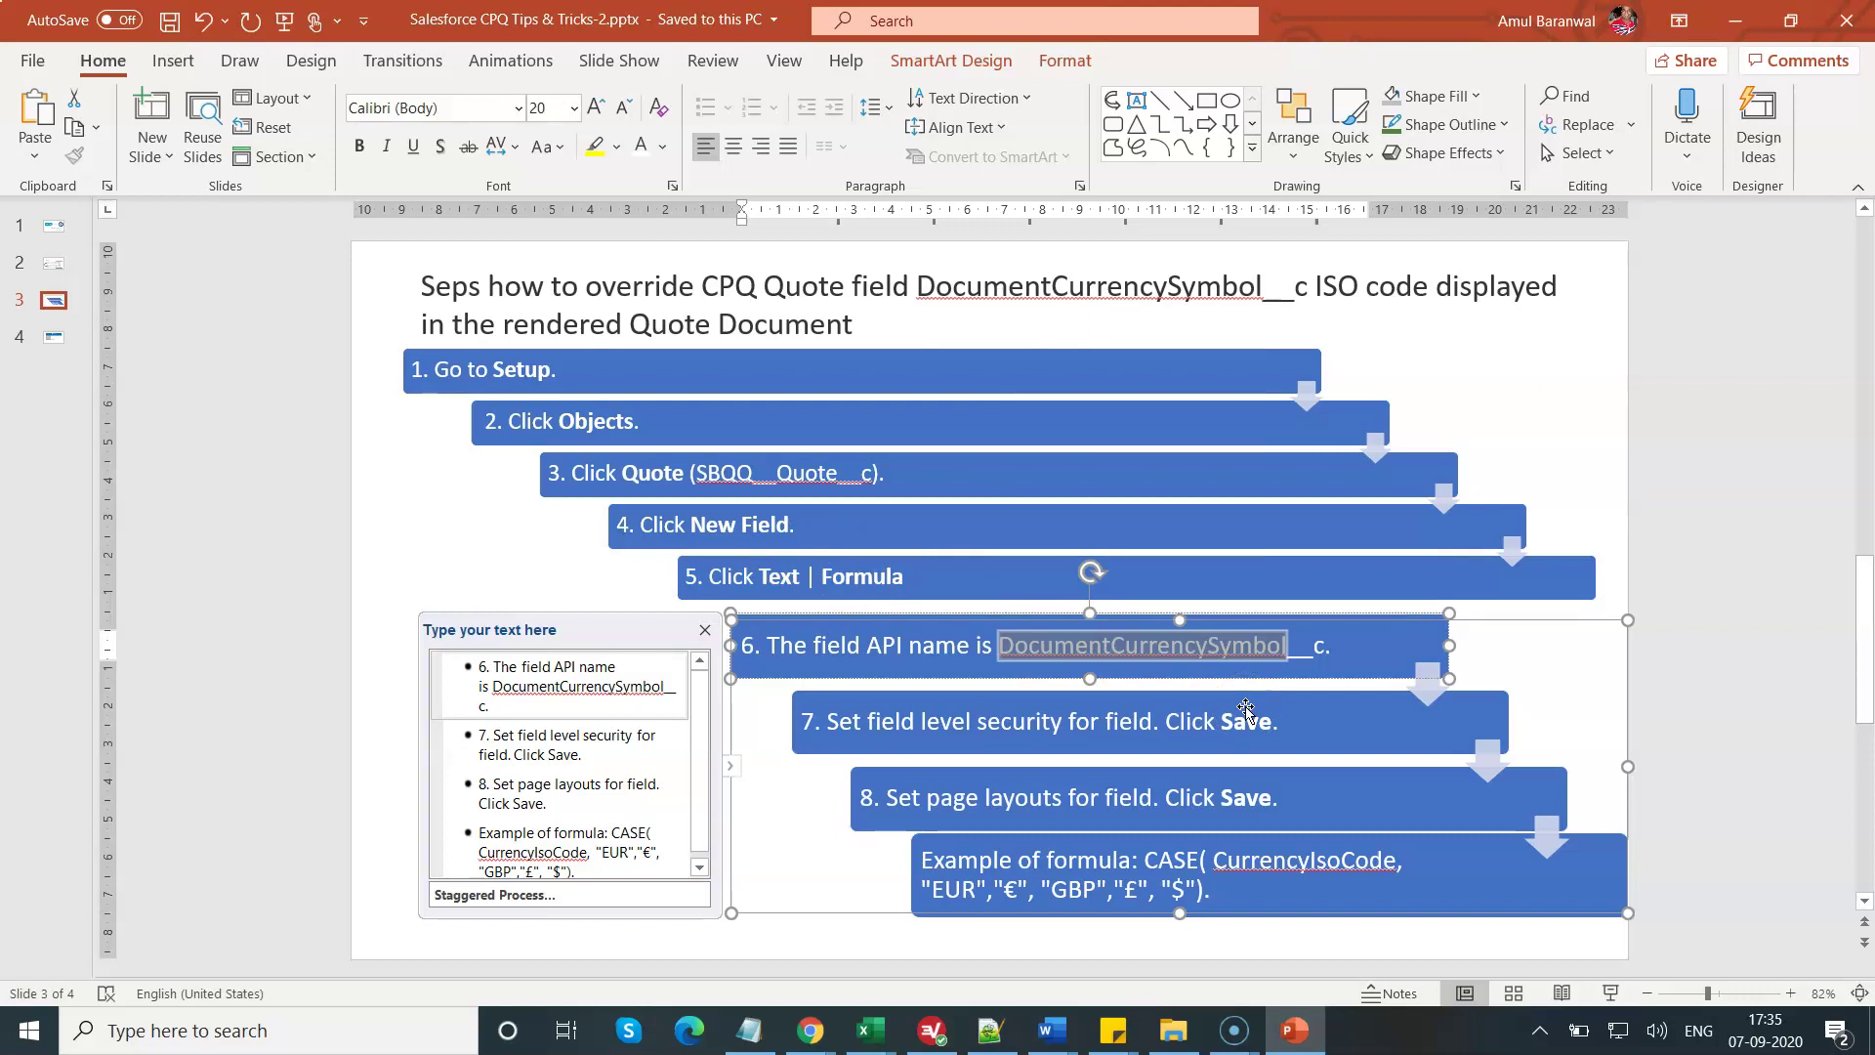
Filter the Quote fields by the pasted name DocumentCurrencySymbol and open that field for editing.
key(alt+Tab)
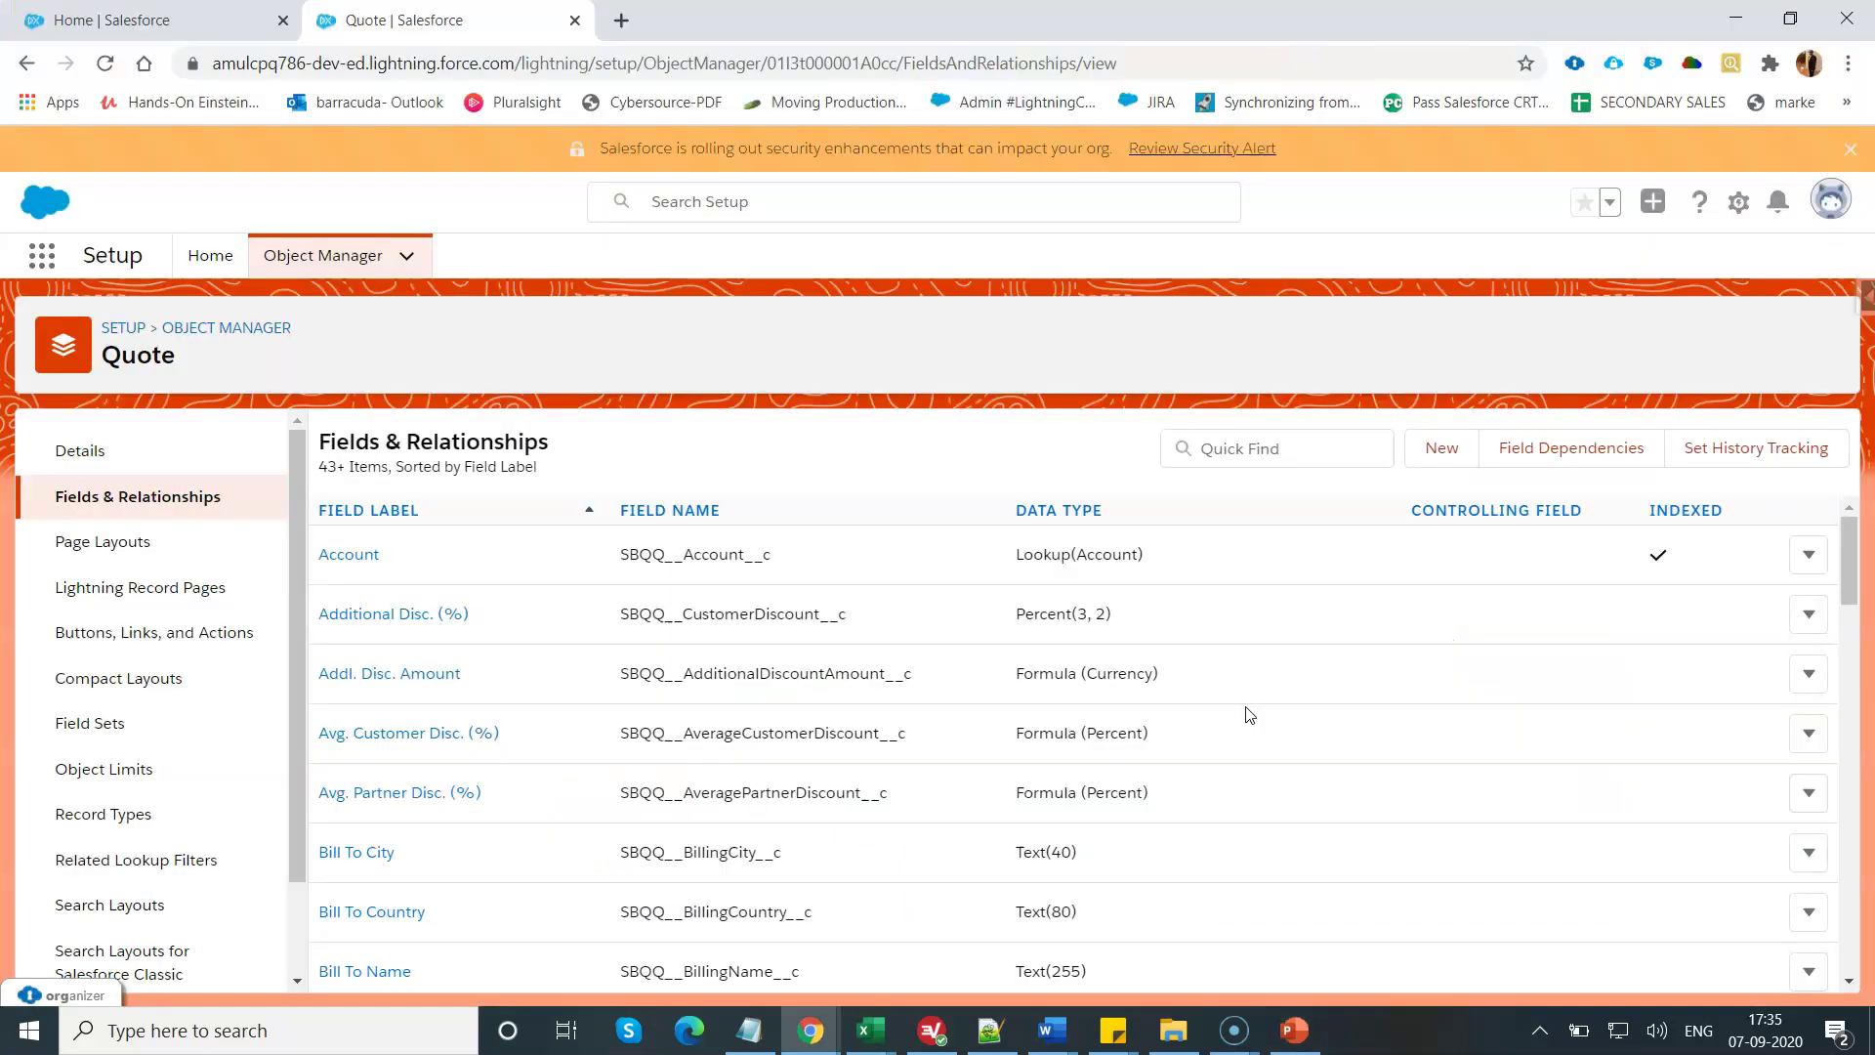
click(1310, 452)
key(ctrl+v)
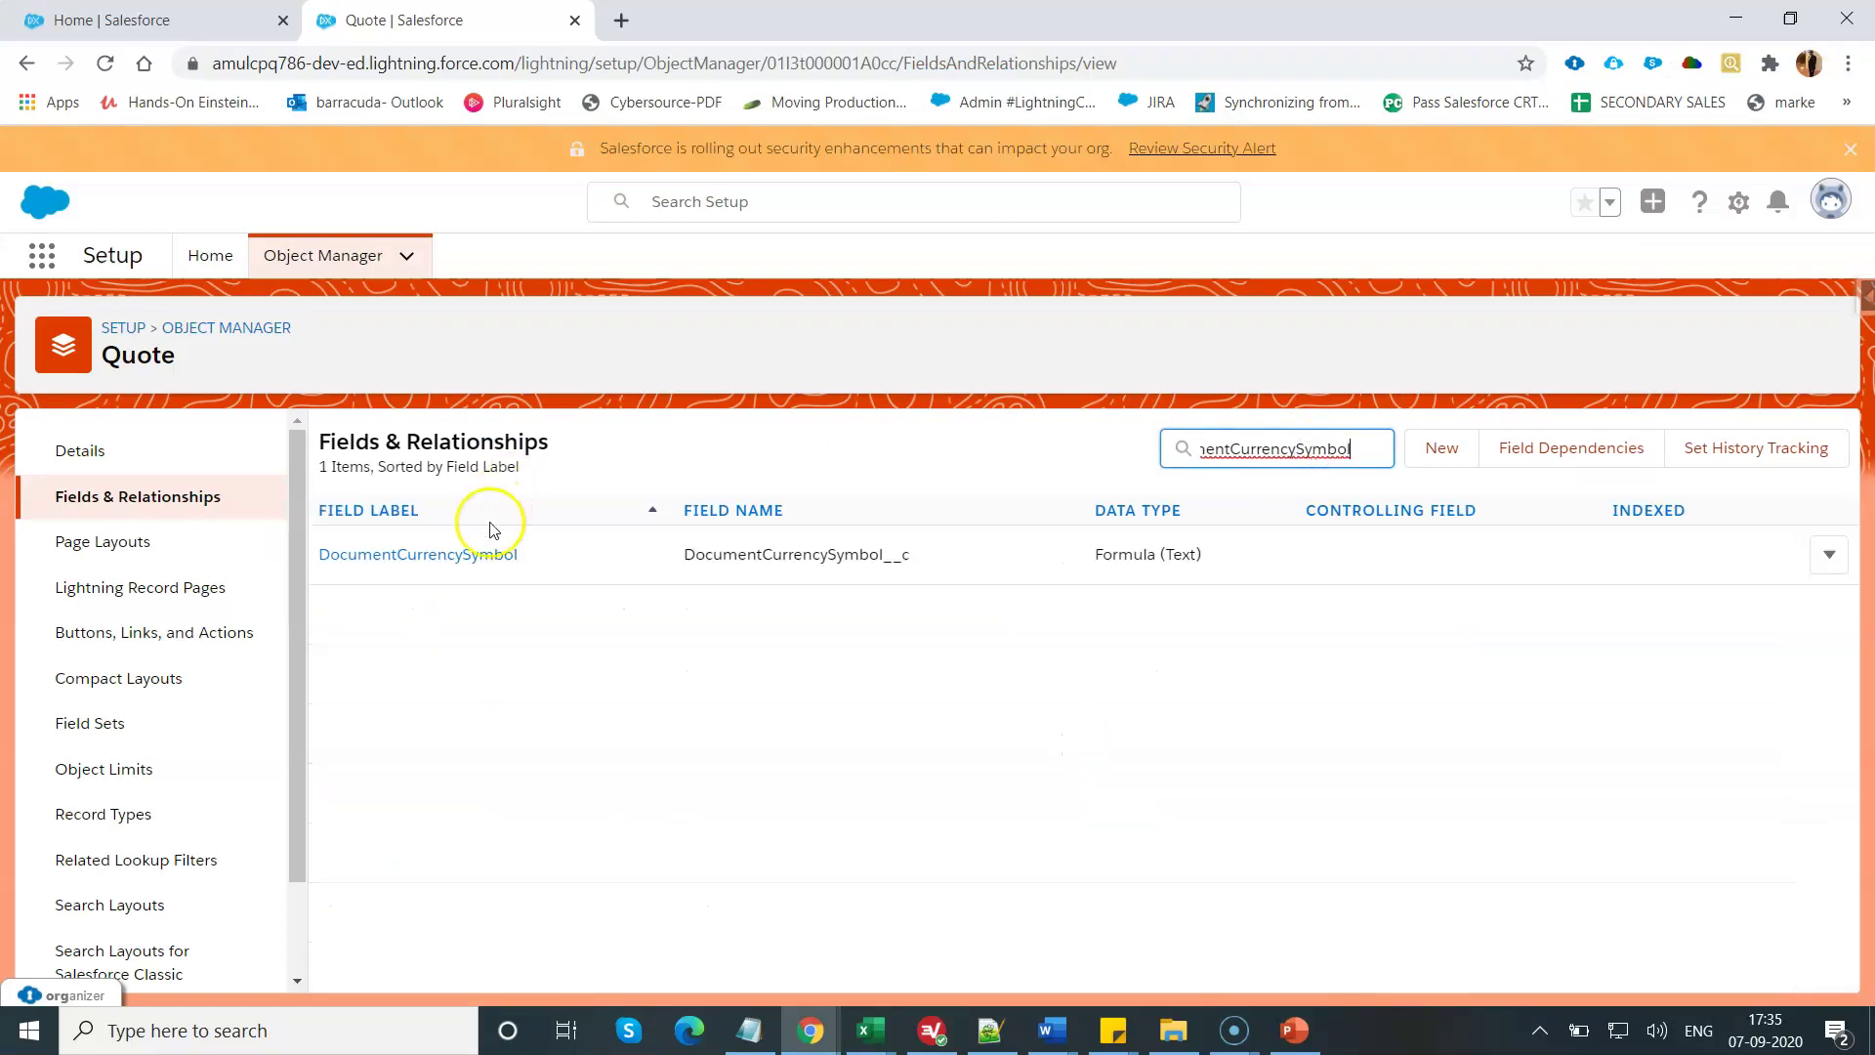
click(473, 554)
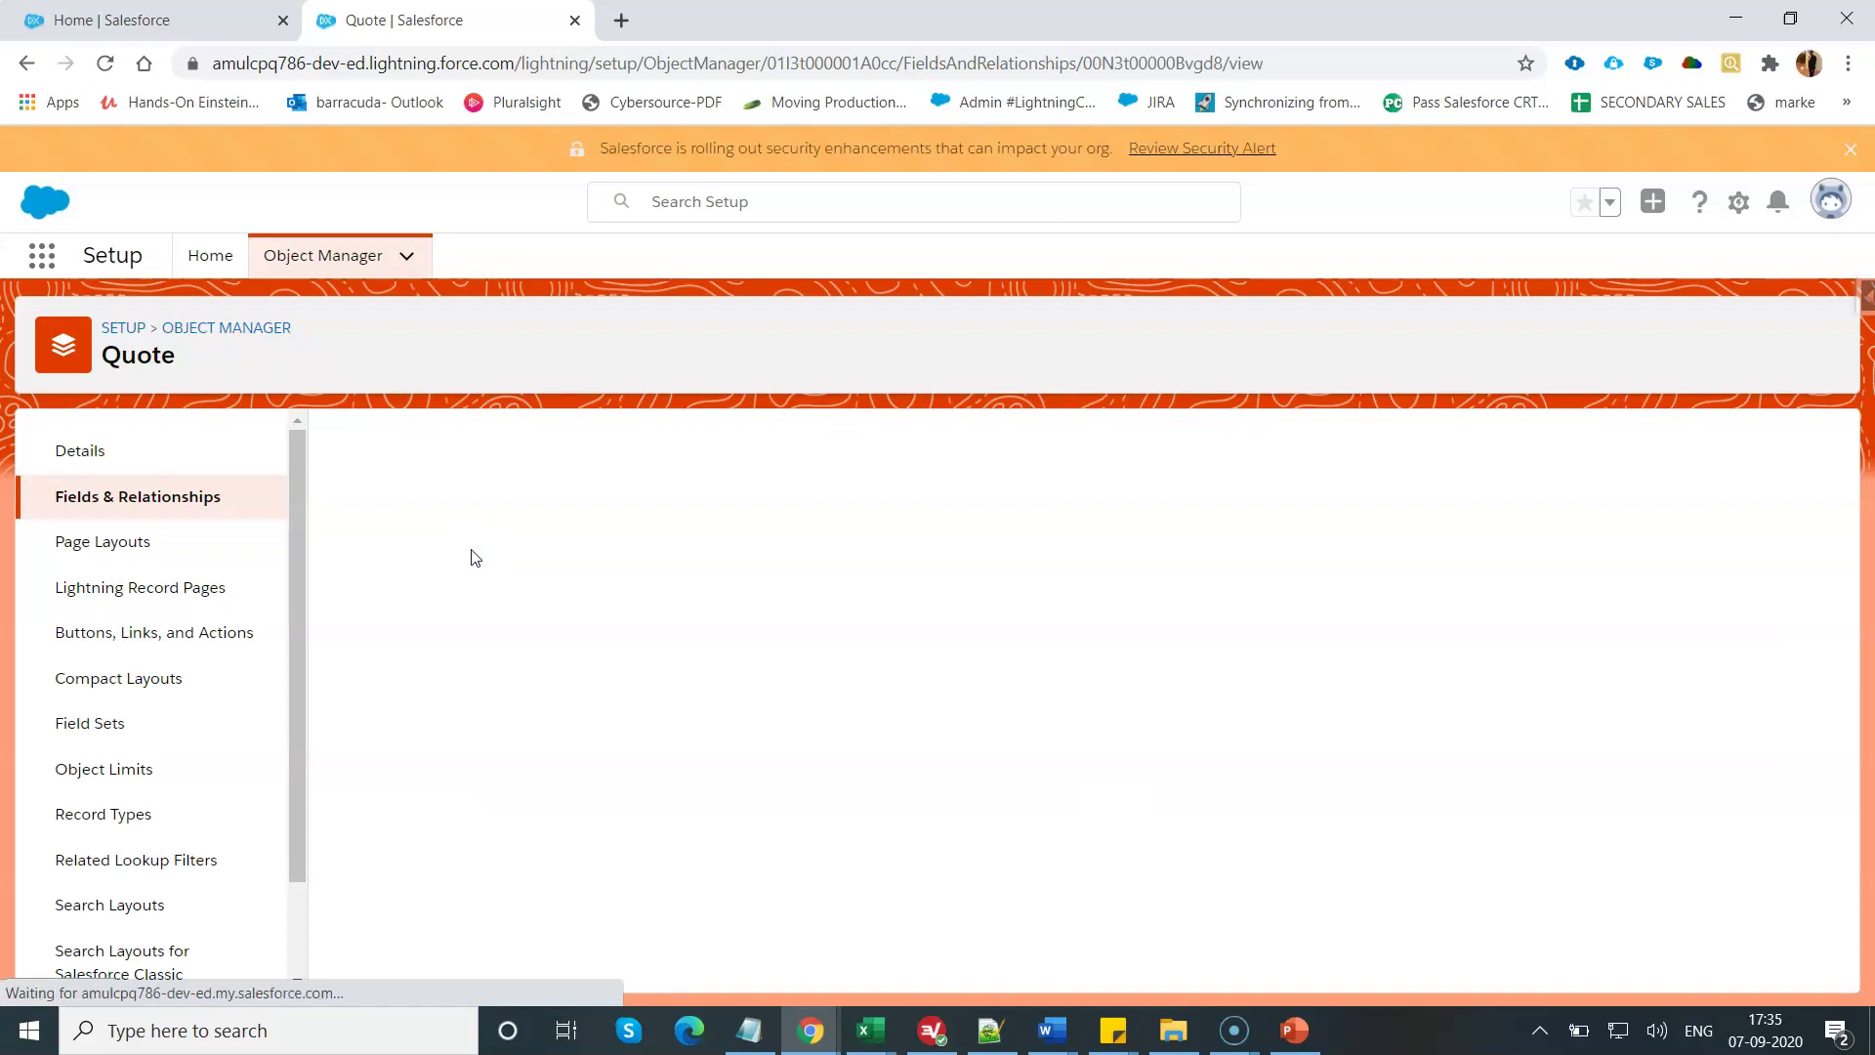
click(678, 599)
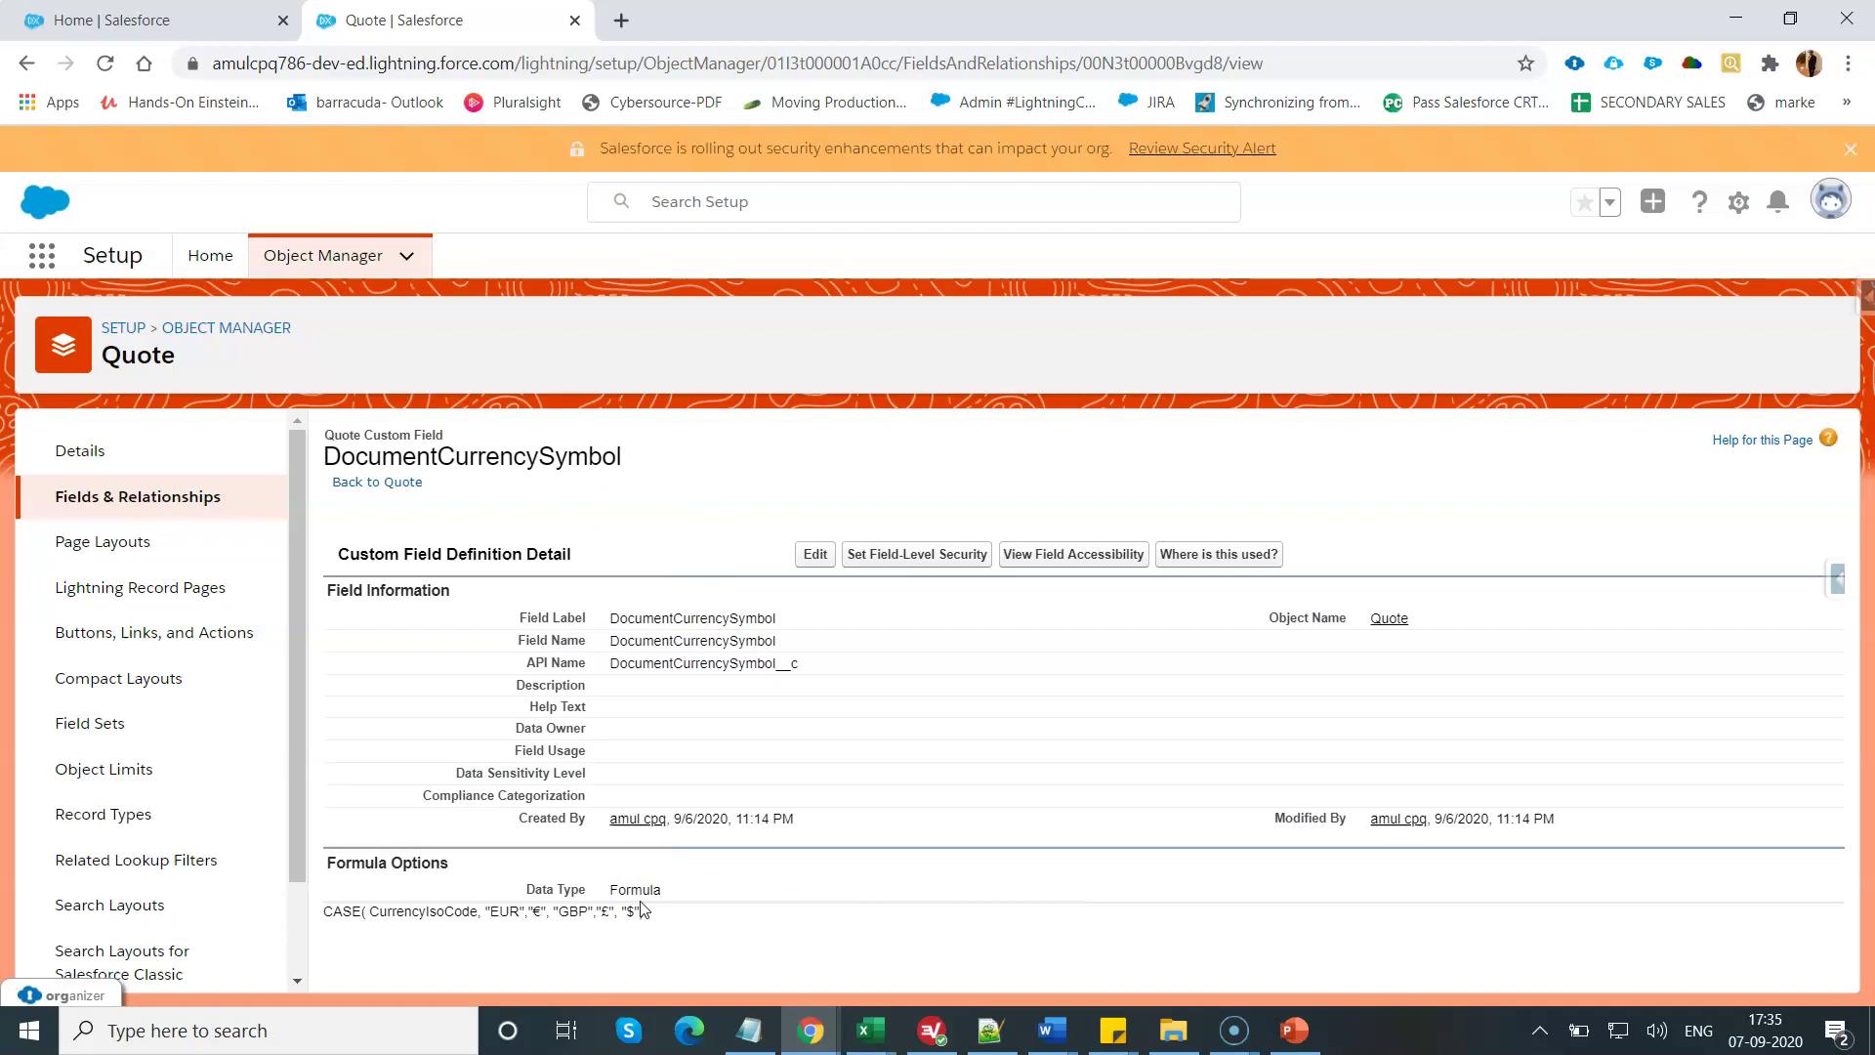
click(812, 565)
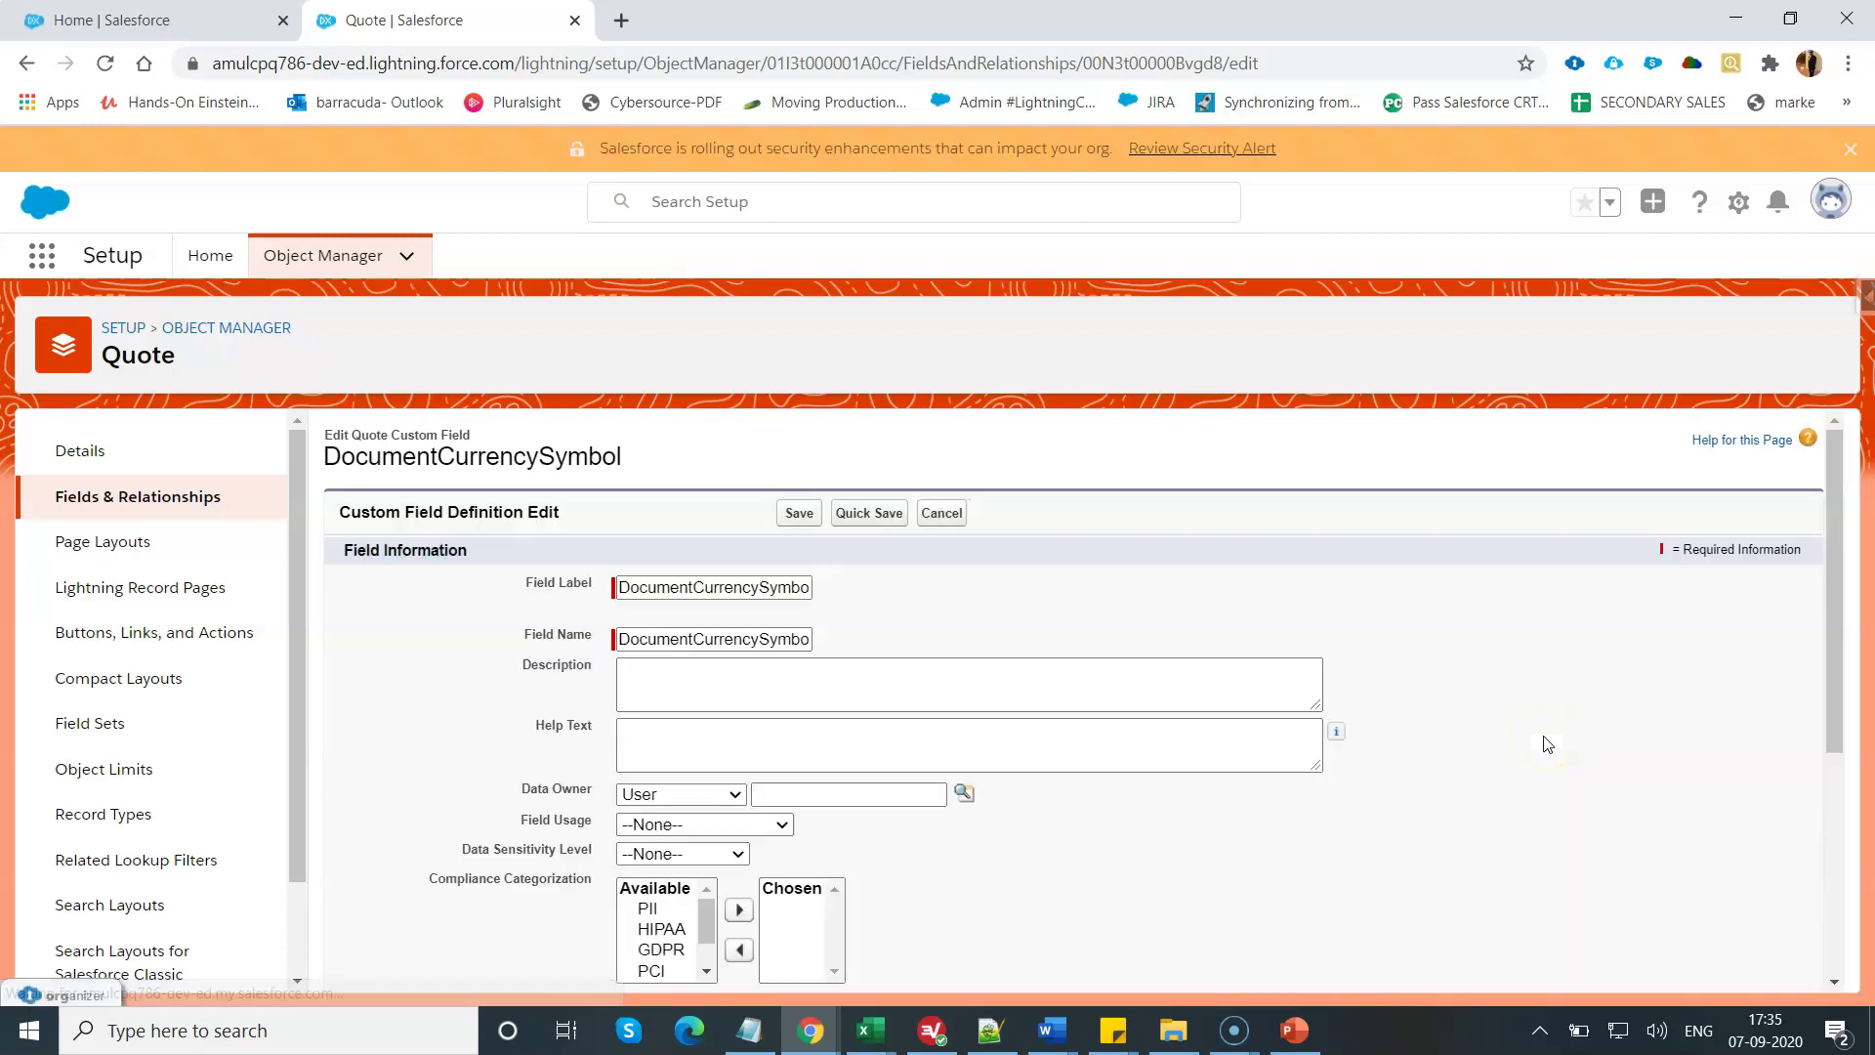
Review the DocumentCurrencySymbol field label text in the edit form.
scroll(1573, 758, down, 3)
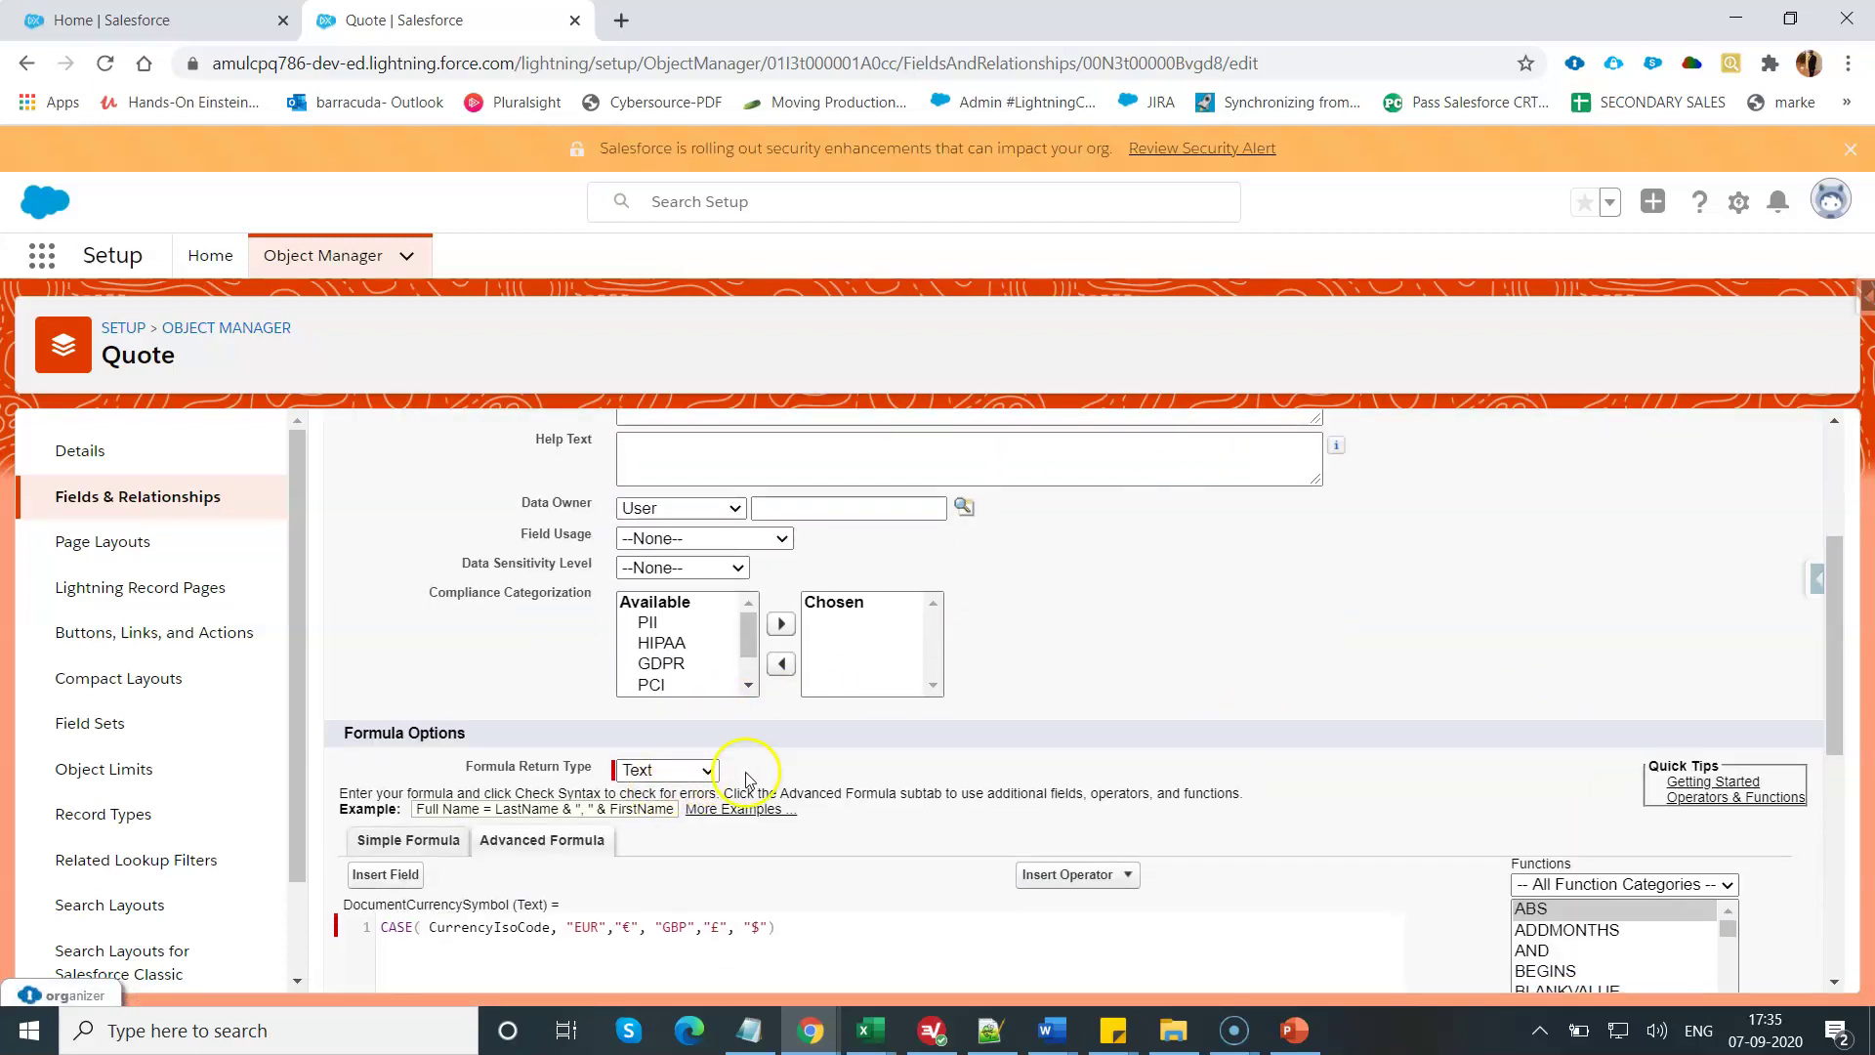
scroll(942, 753, up, 3)
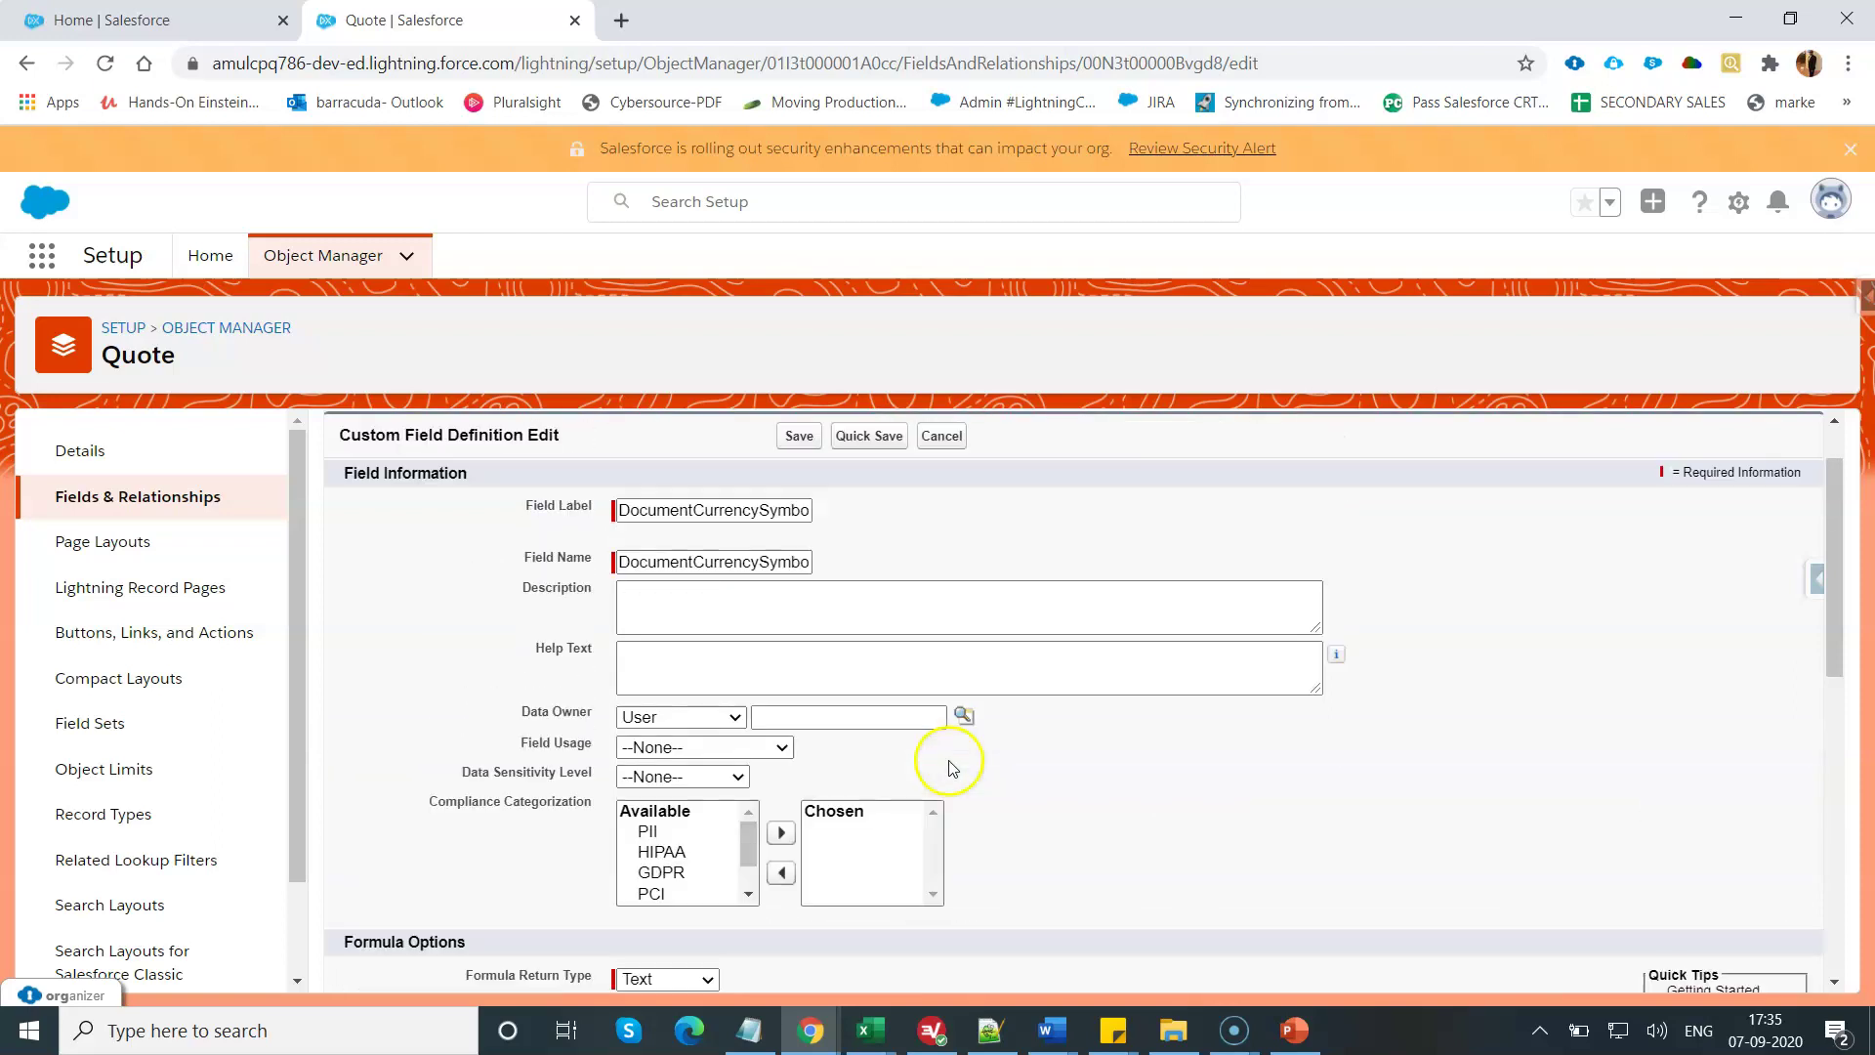
click(696, 518)
drag(619, 517, 829, 520)
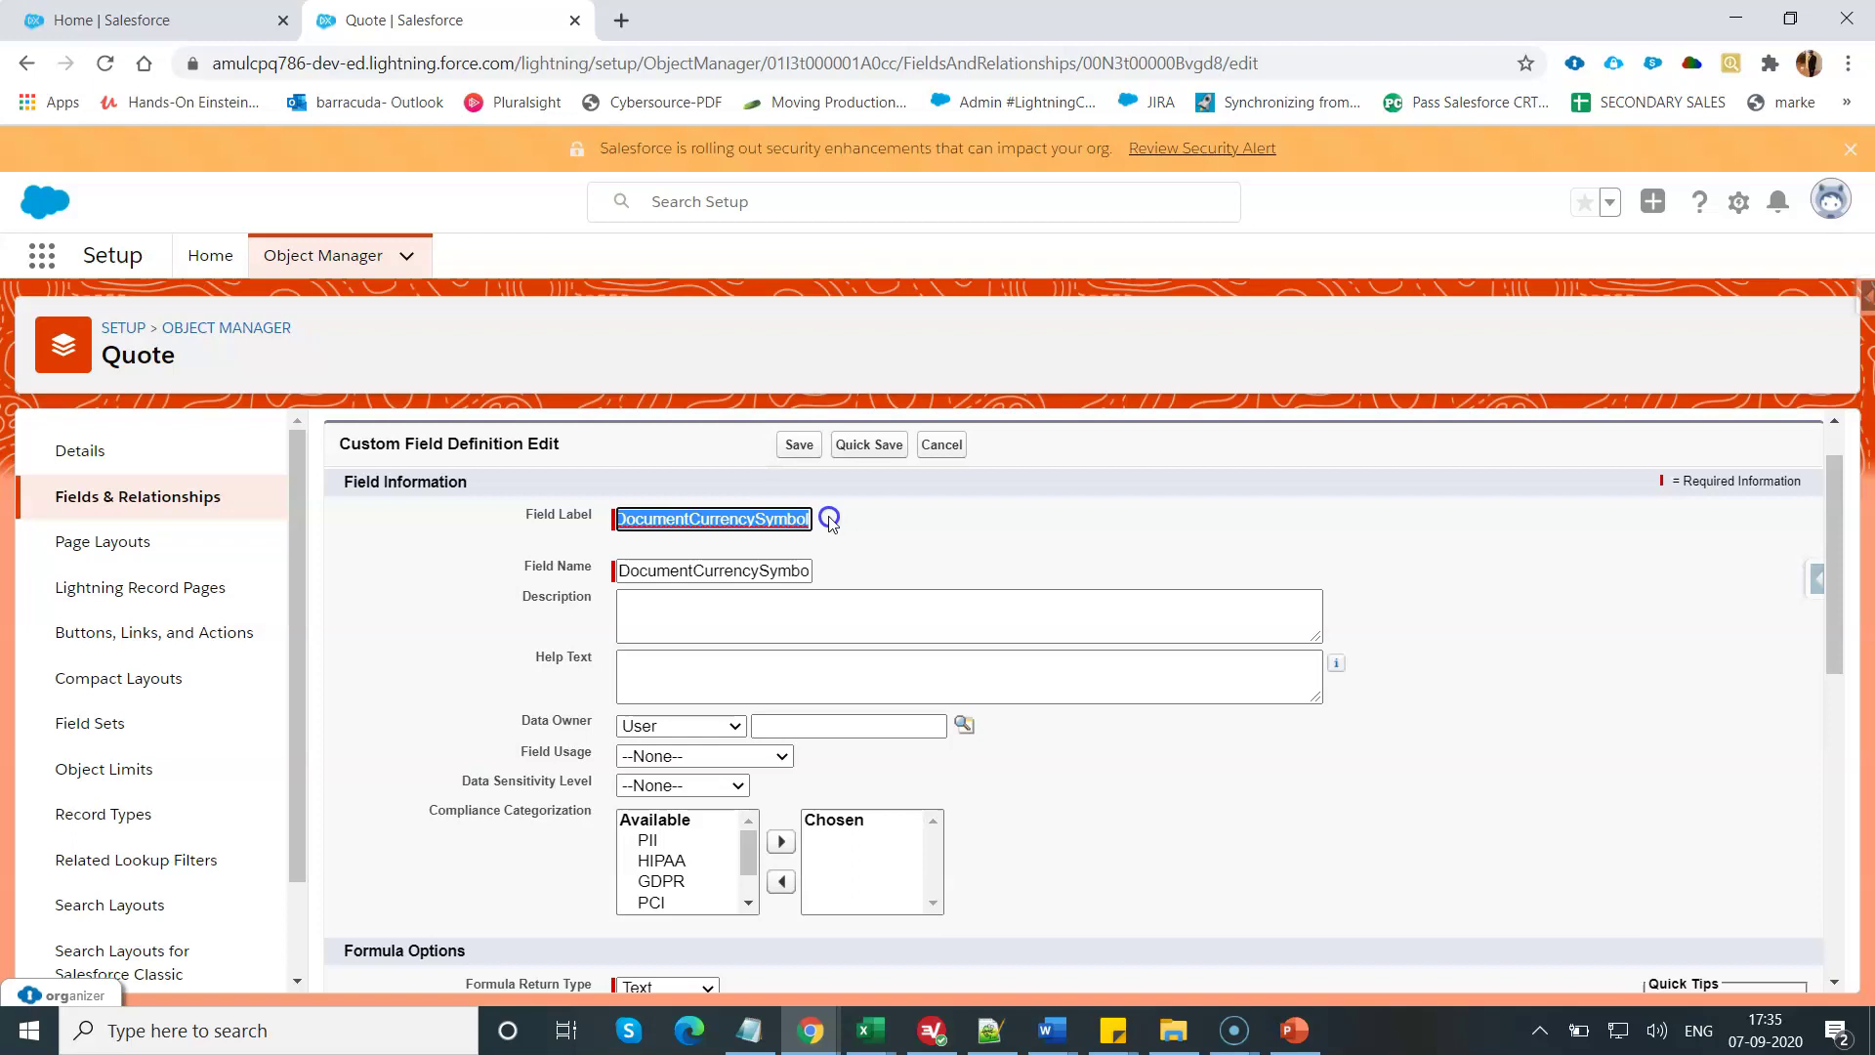
click(905, 553)
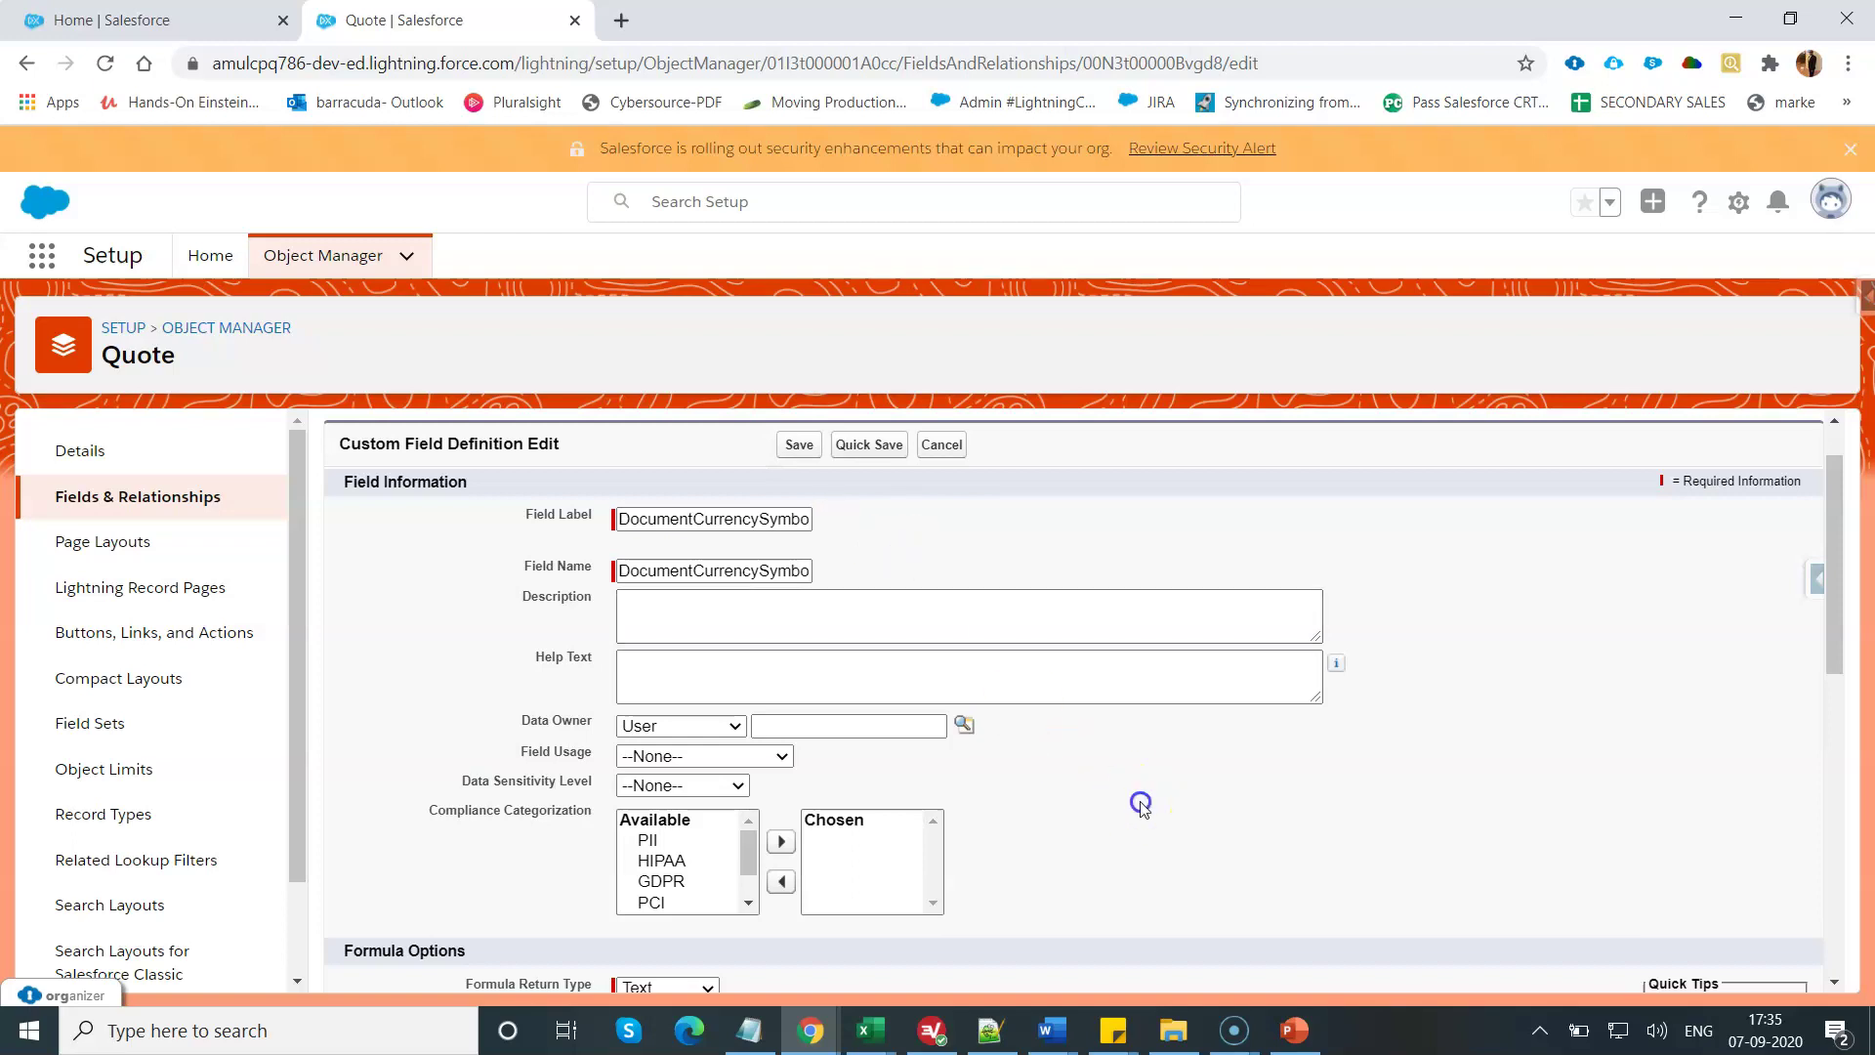
scroll(1141, 802, down, 4)
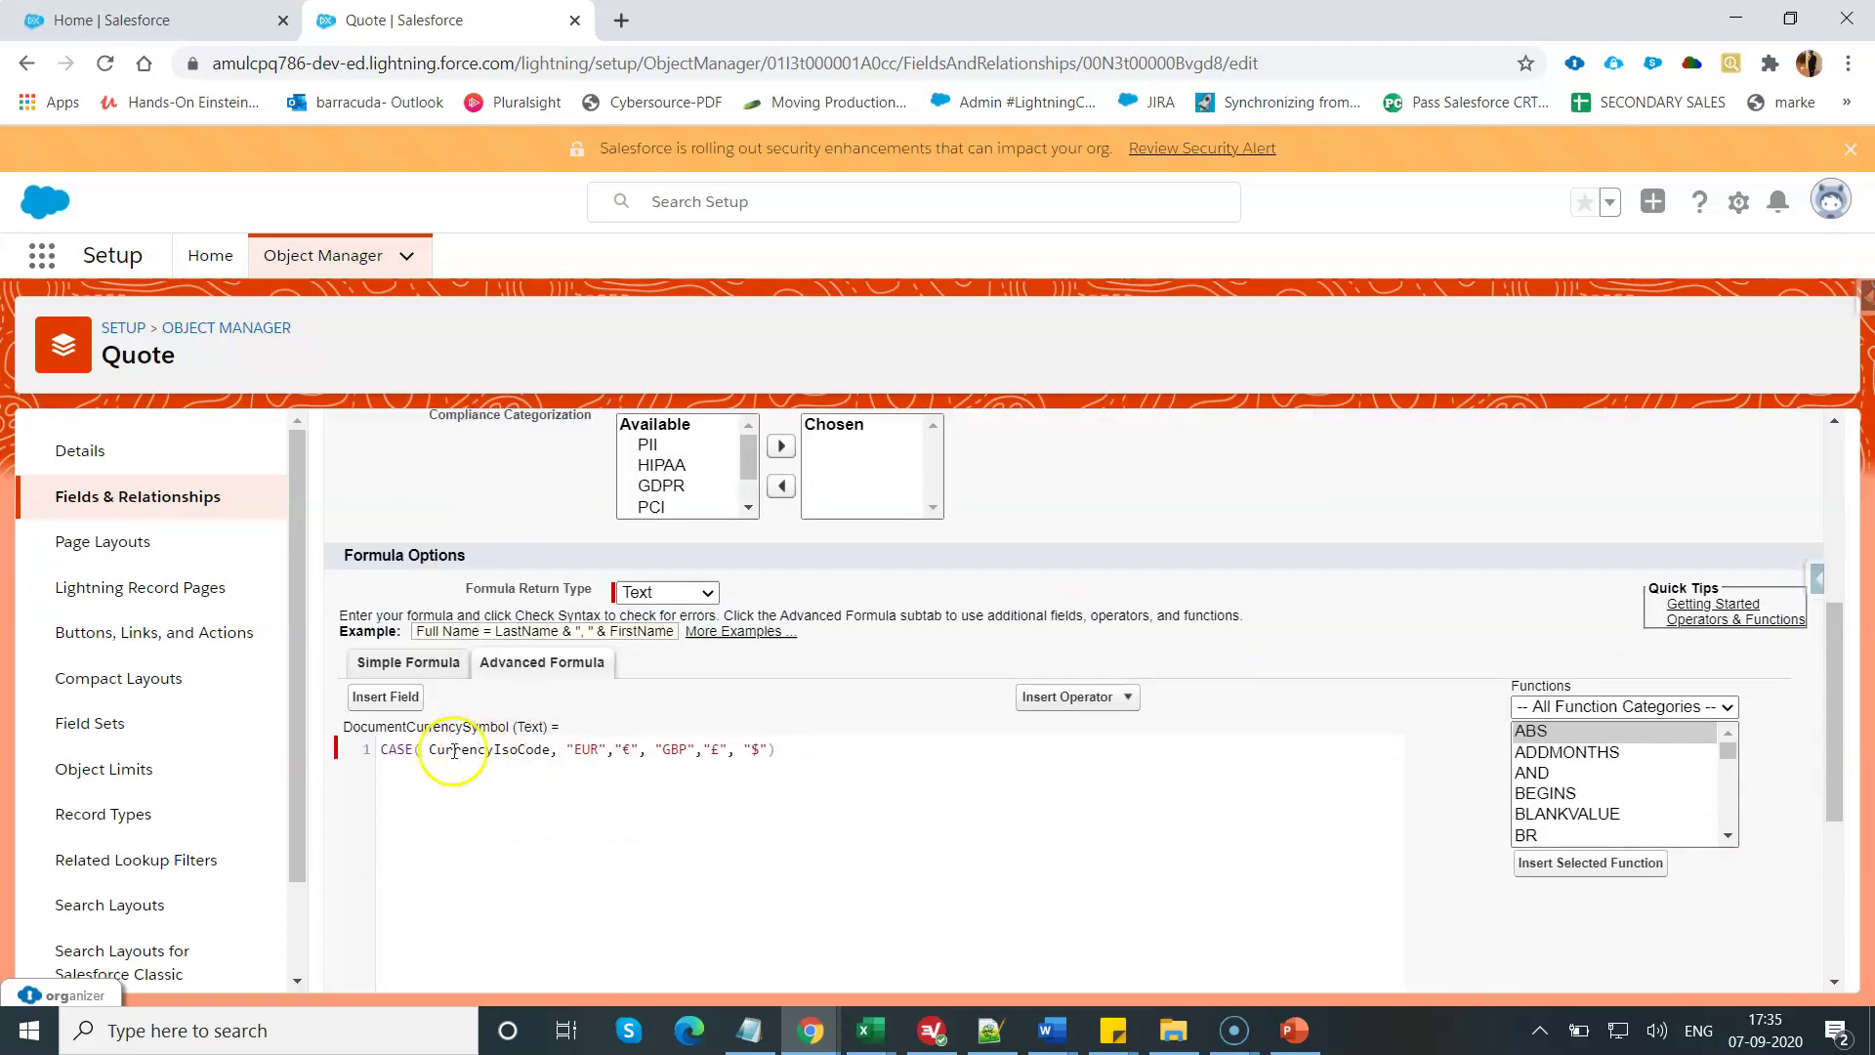
Delete the space after CASE( in the formula and Quick Save the field.
click(431, 751)
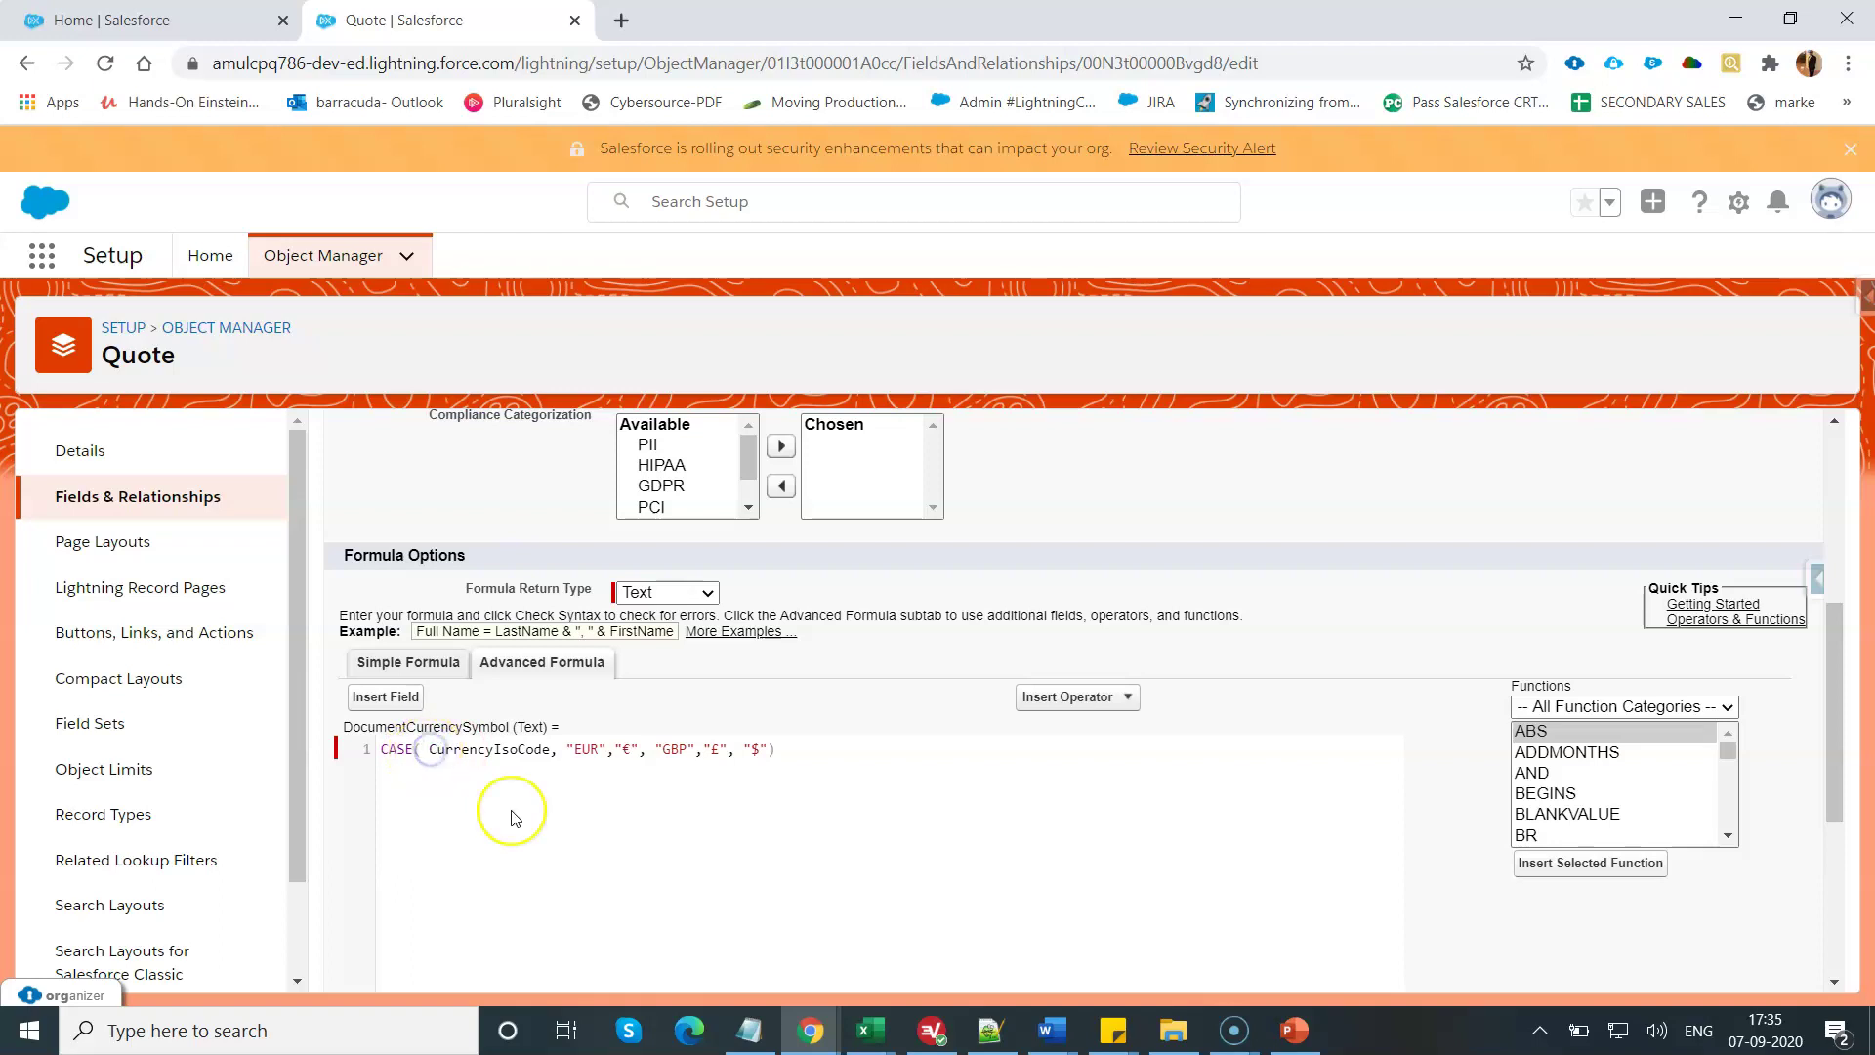
key(BackSpace)
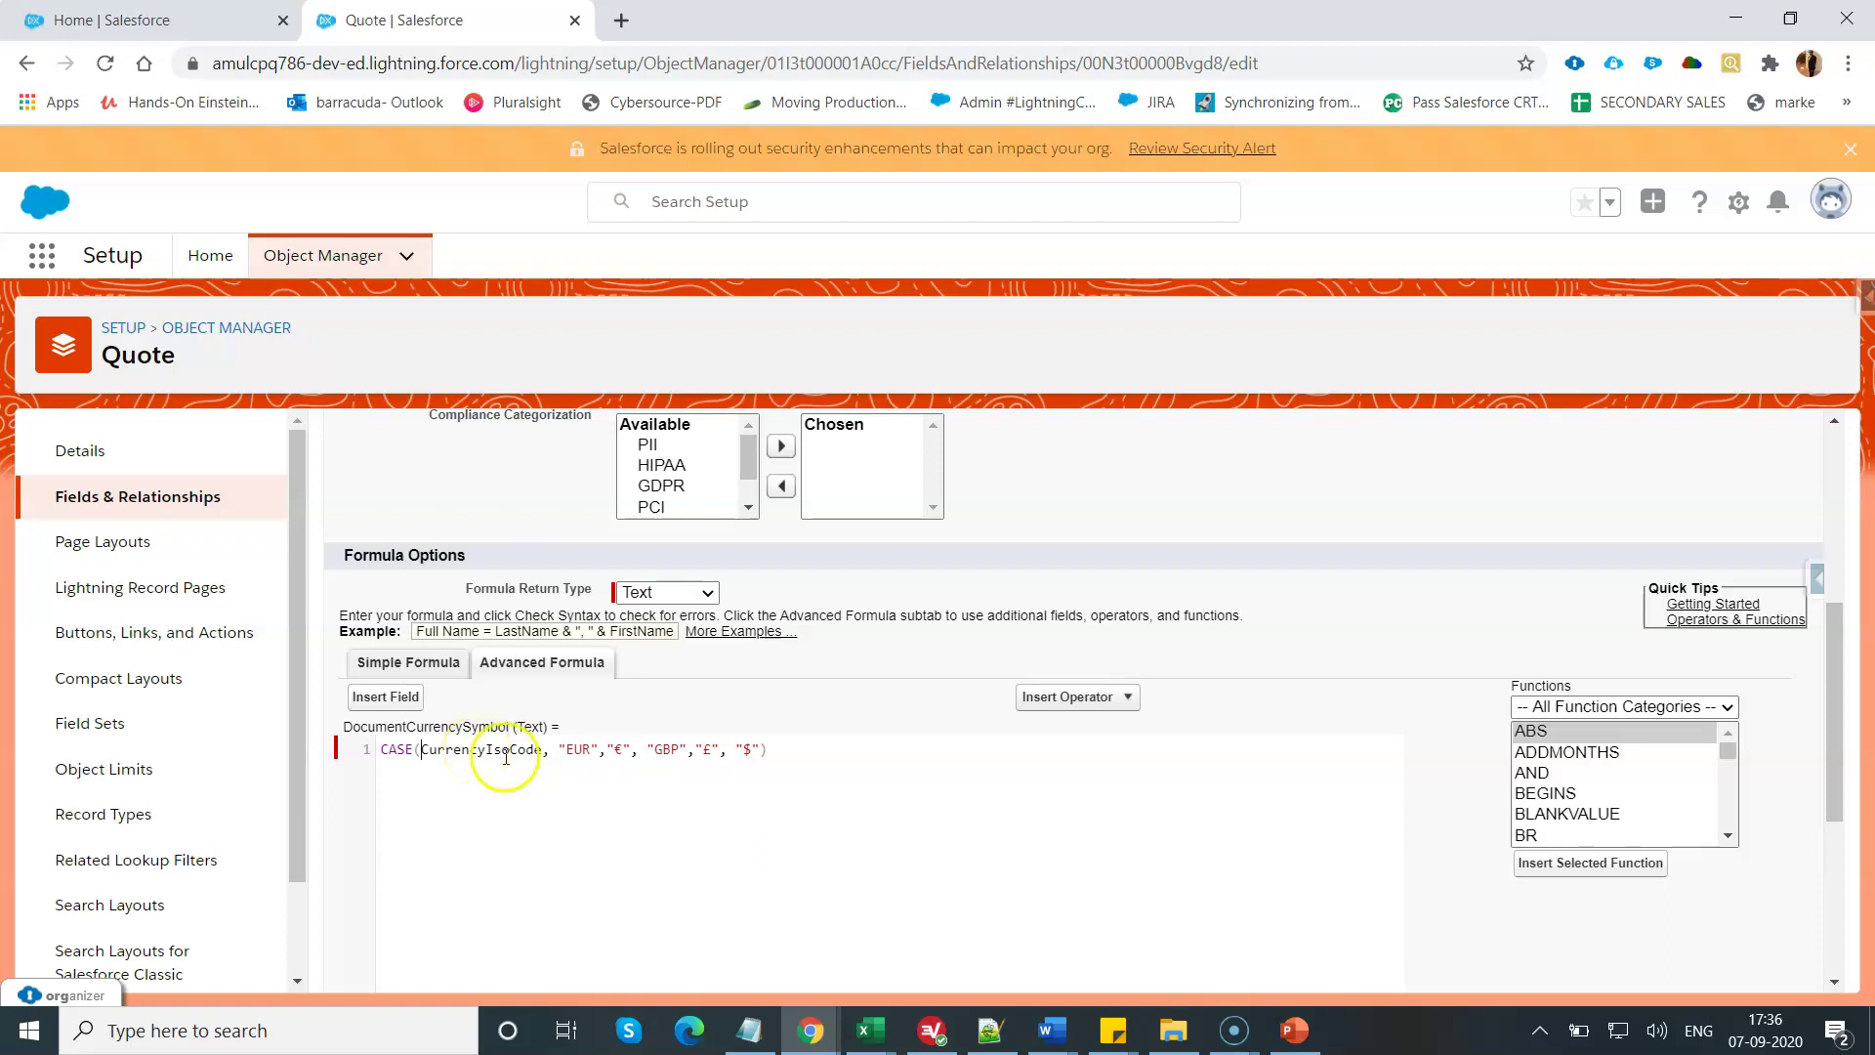
click(811, 750)
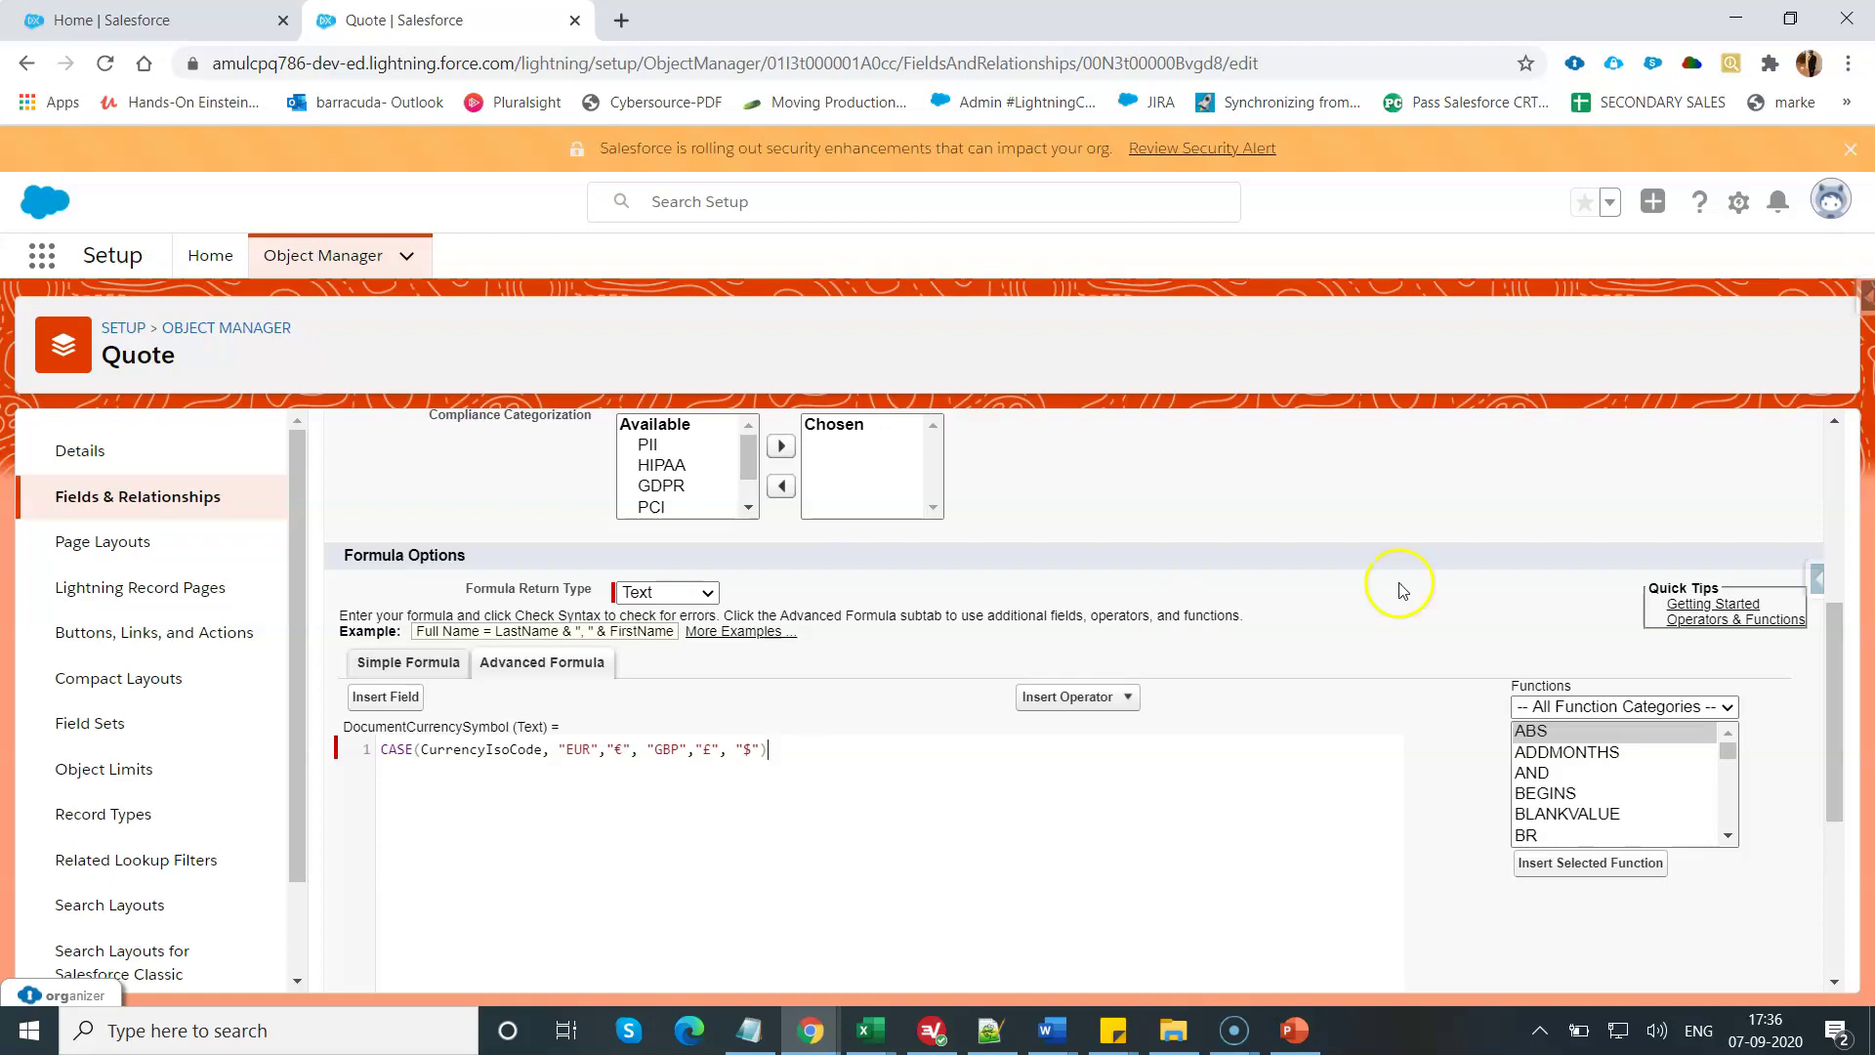
drag(1831, 691, 1834, 448)
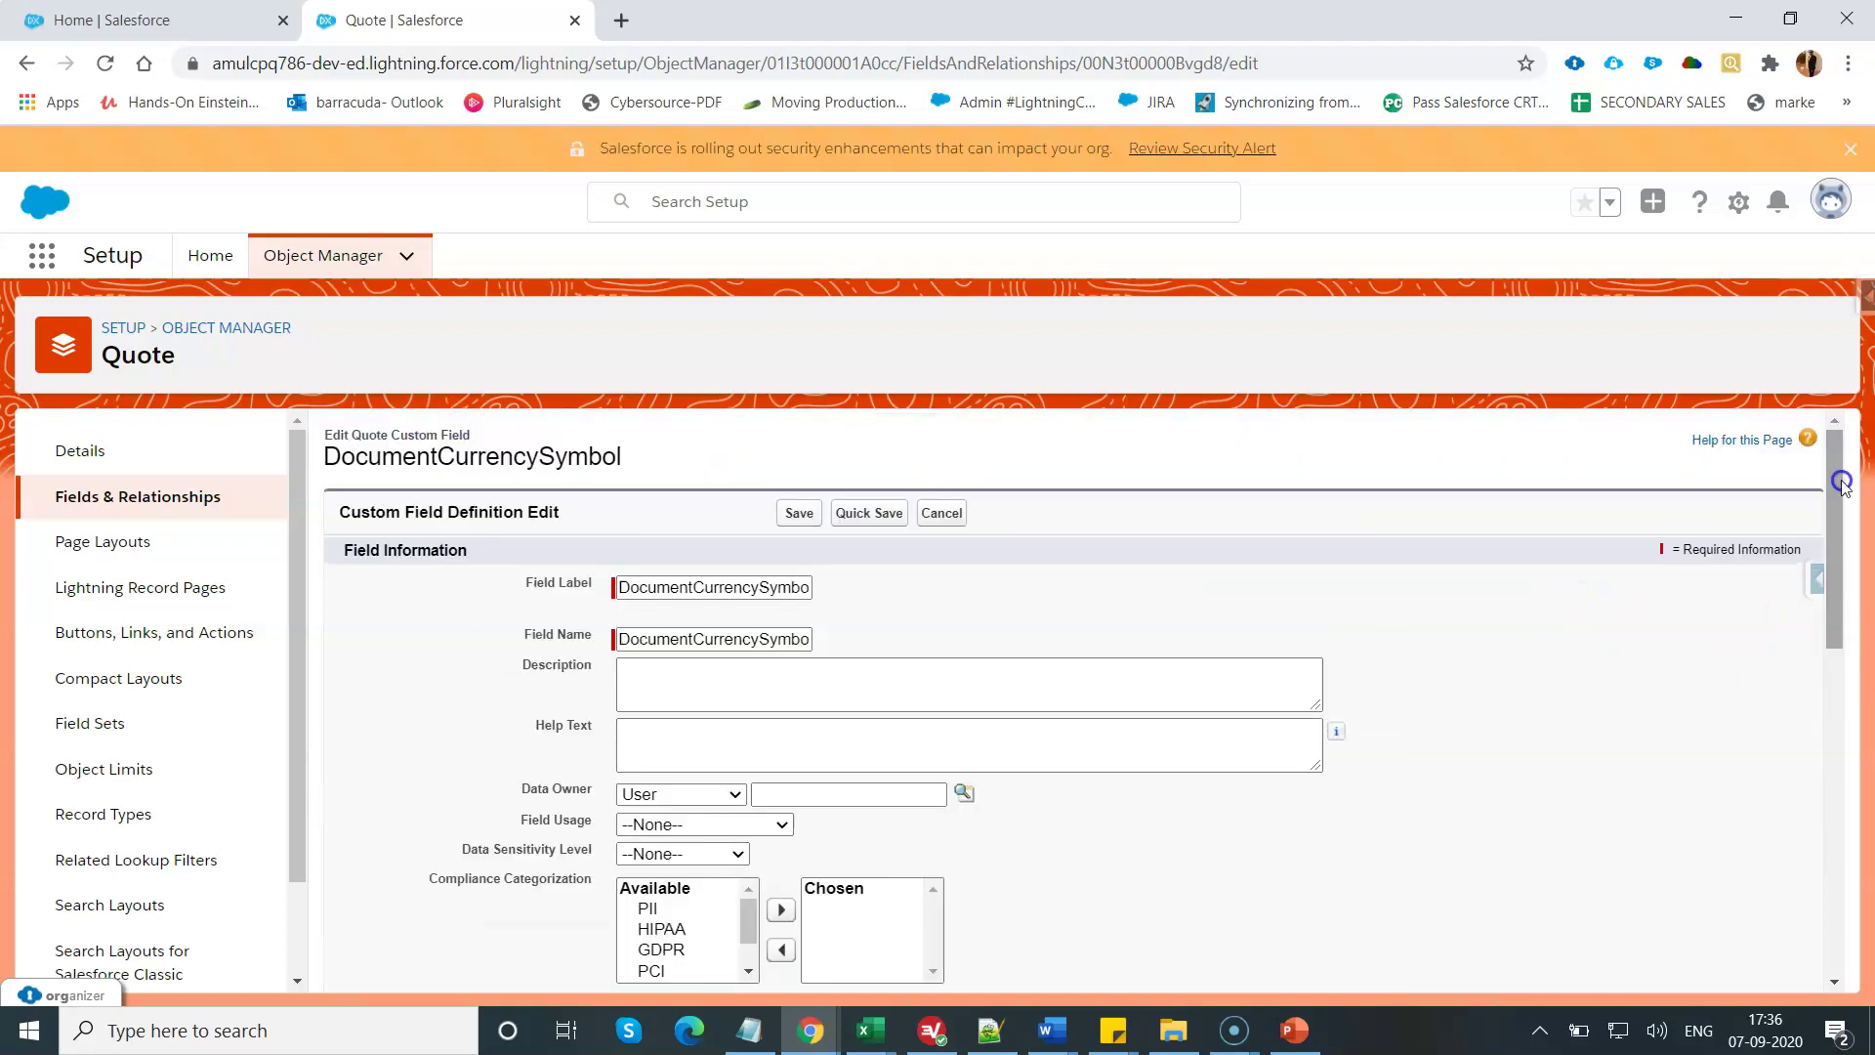
scroll(791, 523, down, 5)
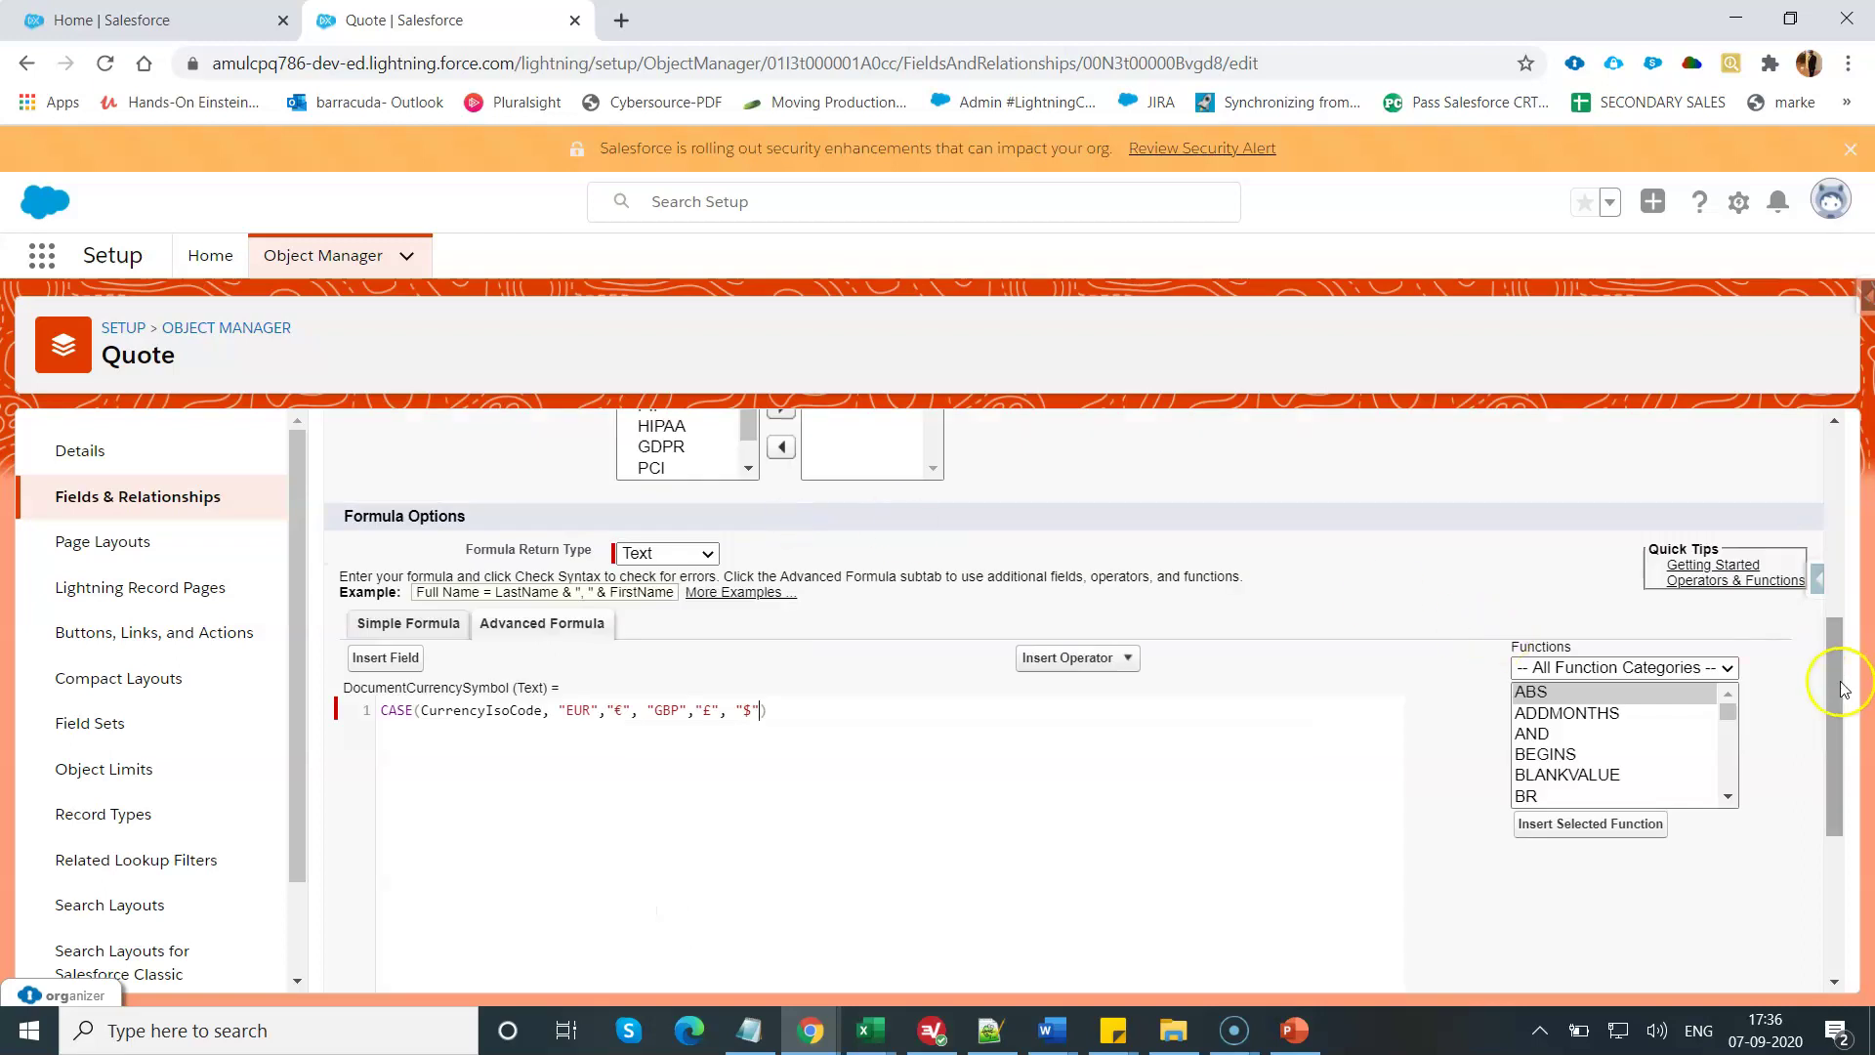
drag(1832, 681, 1833, 846)
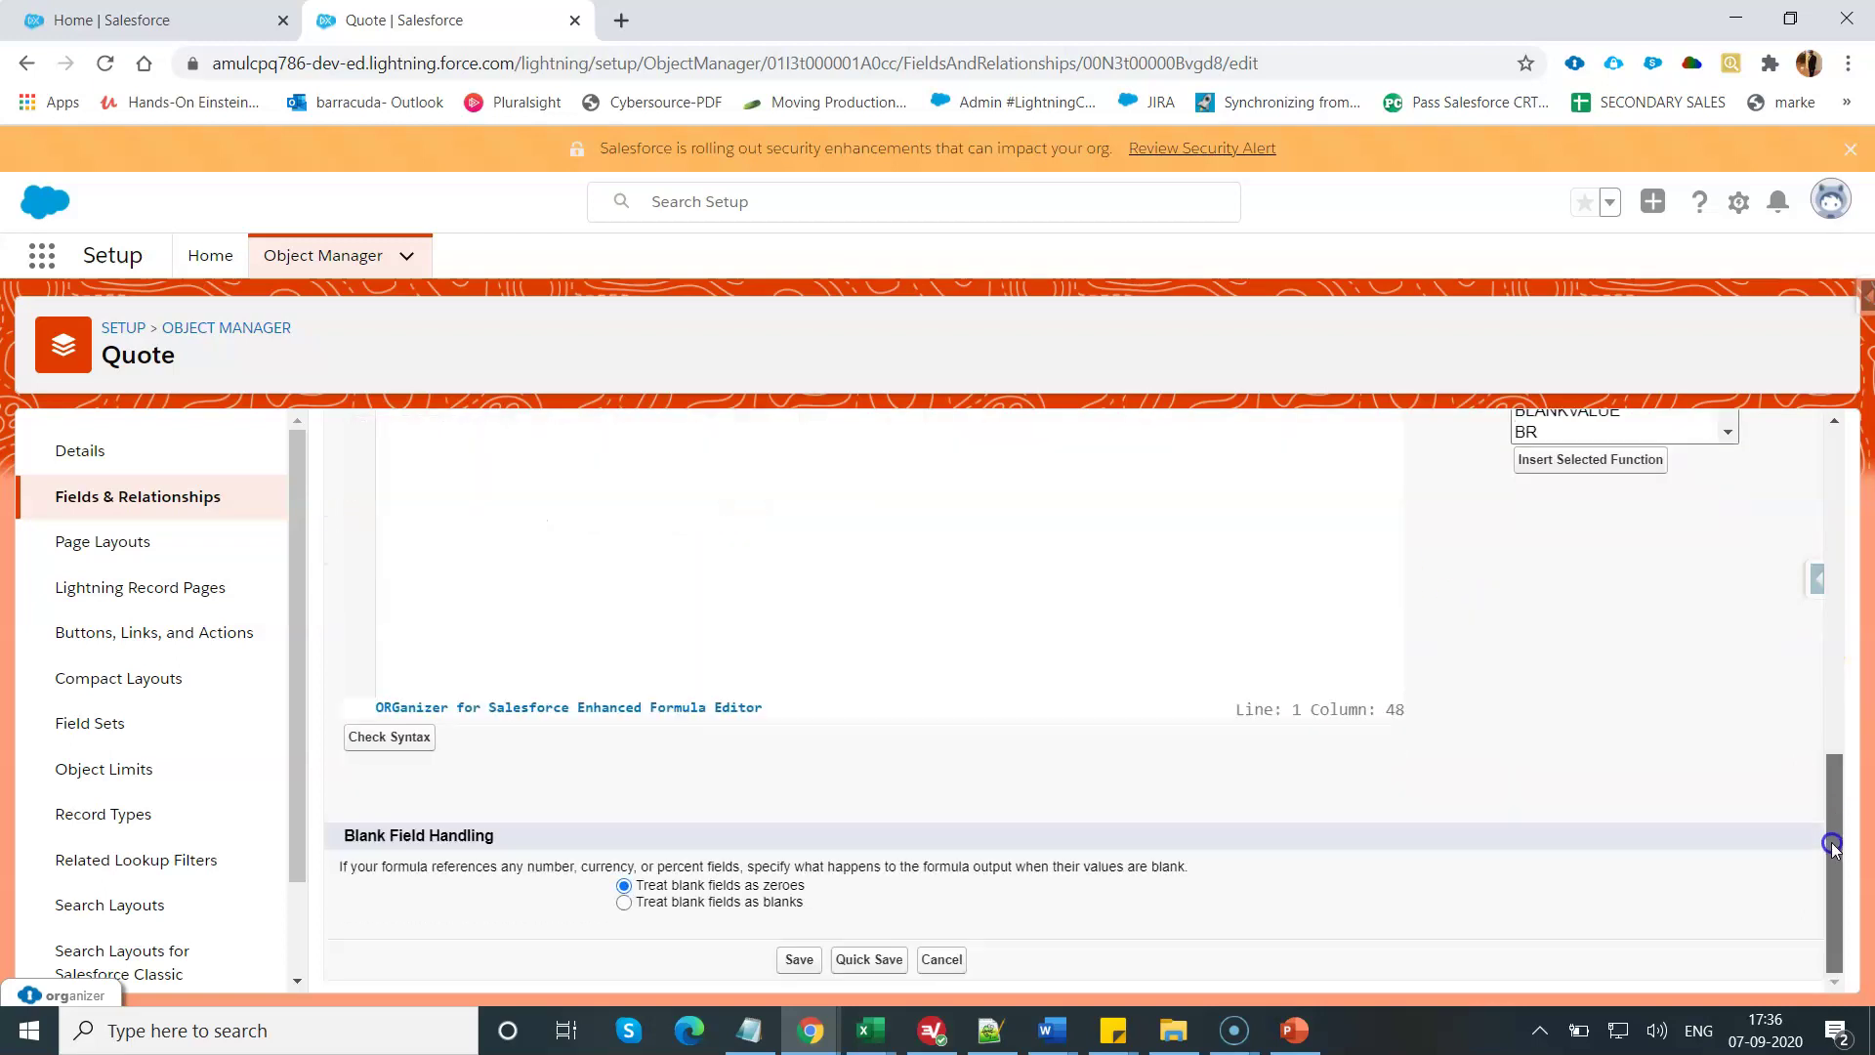
click(865, 959)
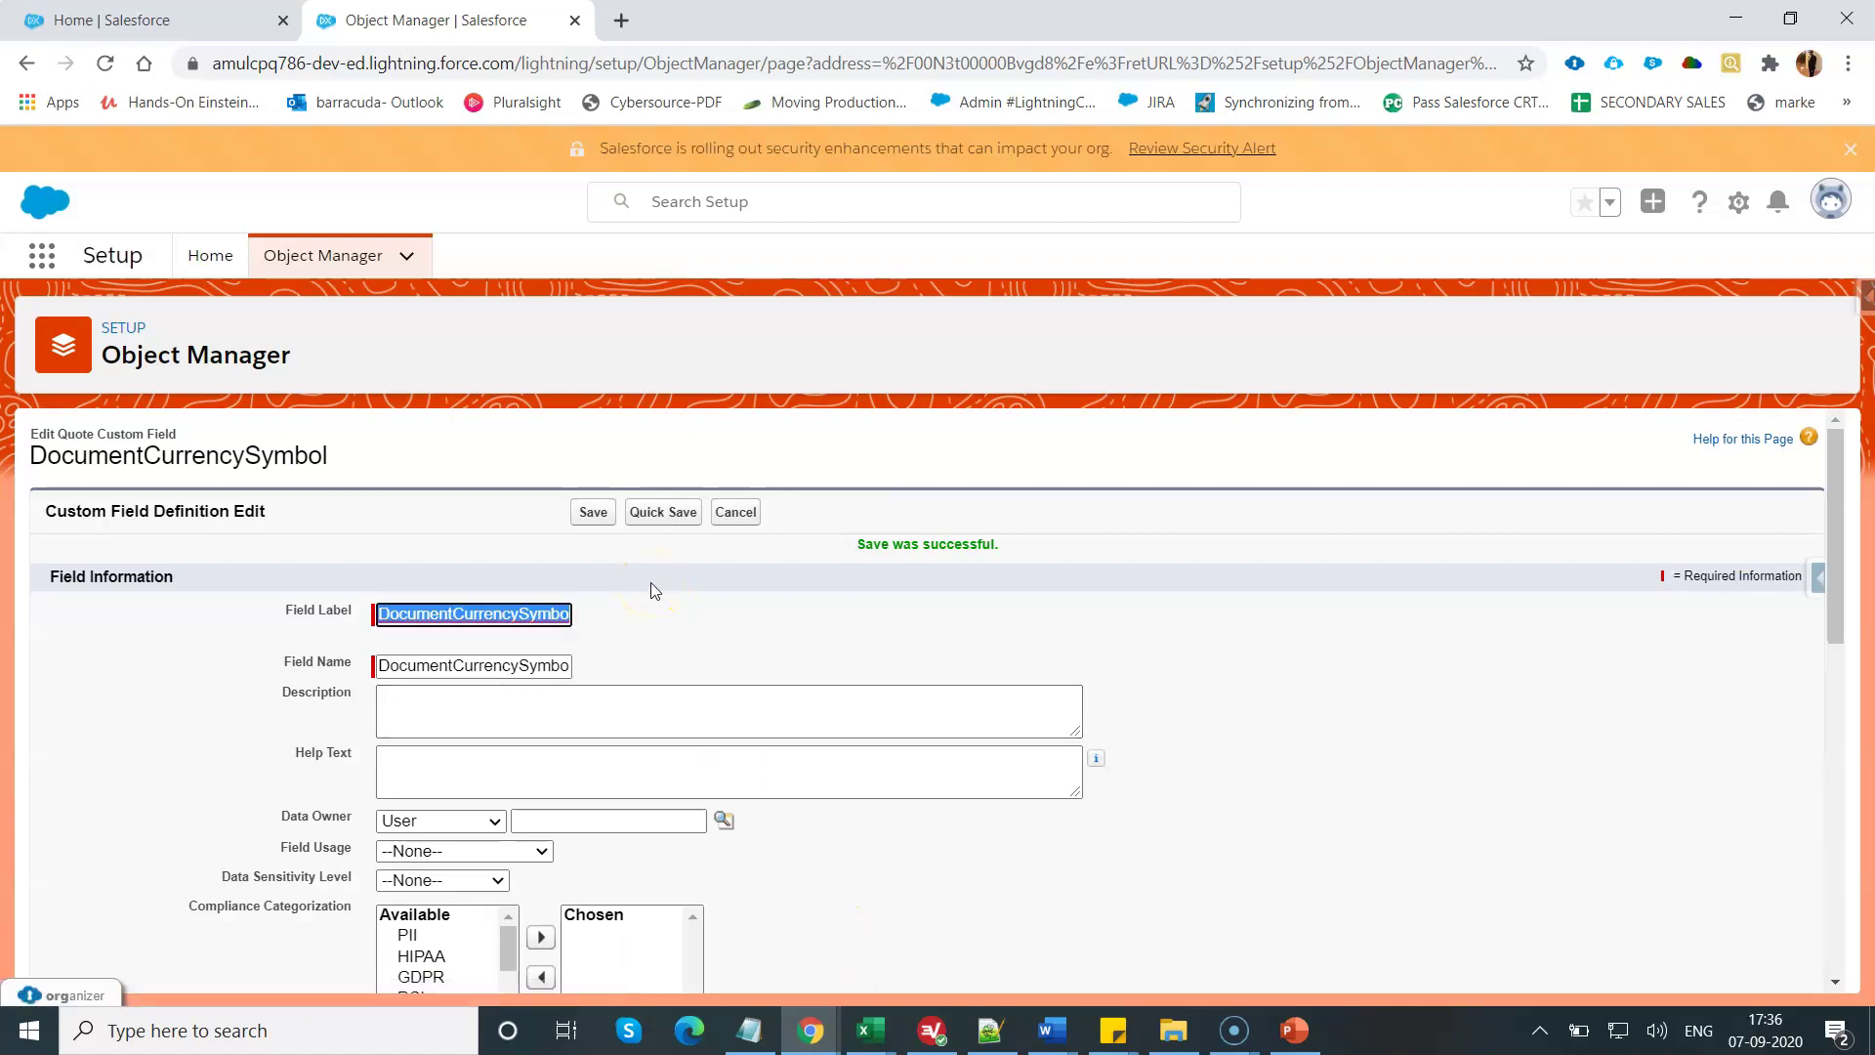
Preview quote Q-00037's document from the Home tab, then go to the Quotes list.
click(193, 26)
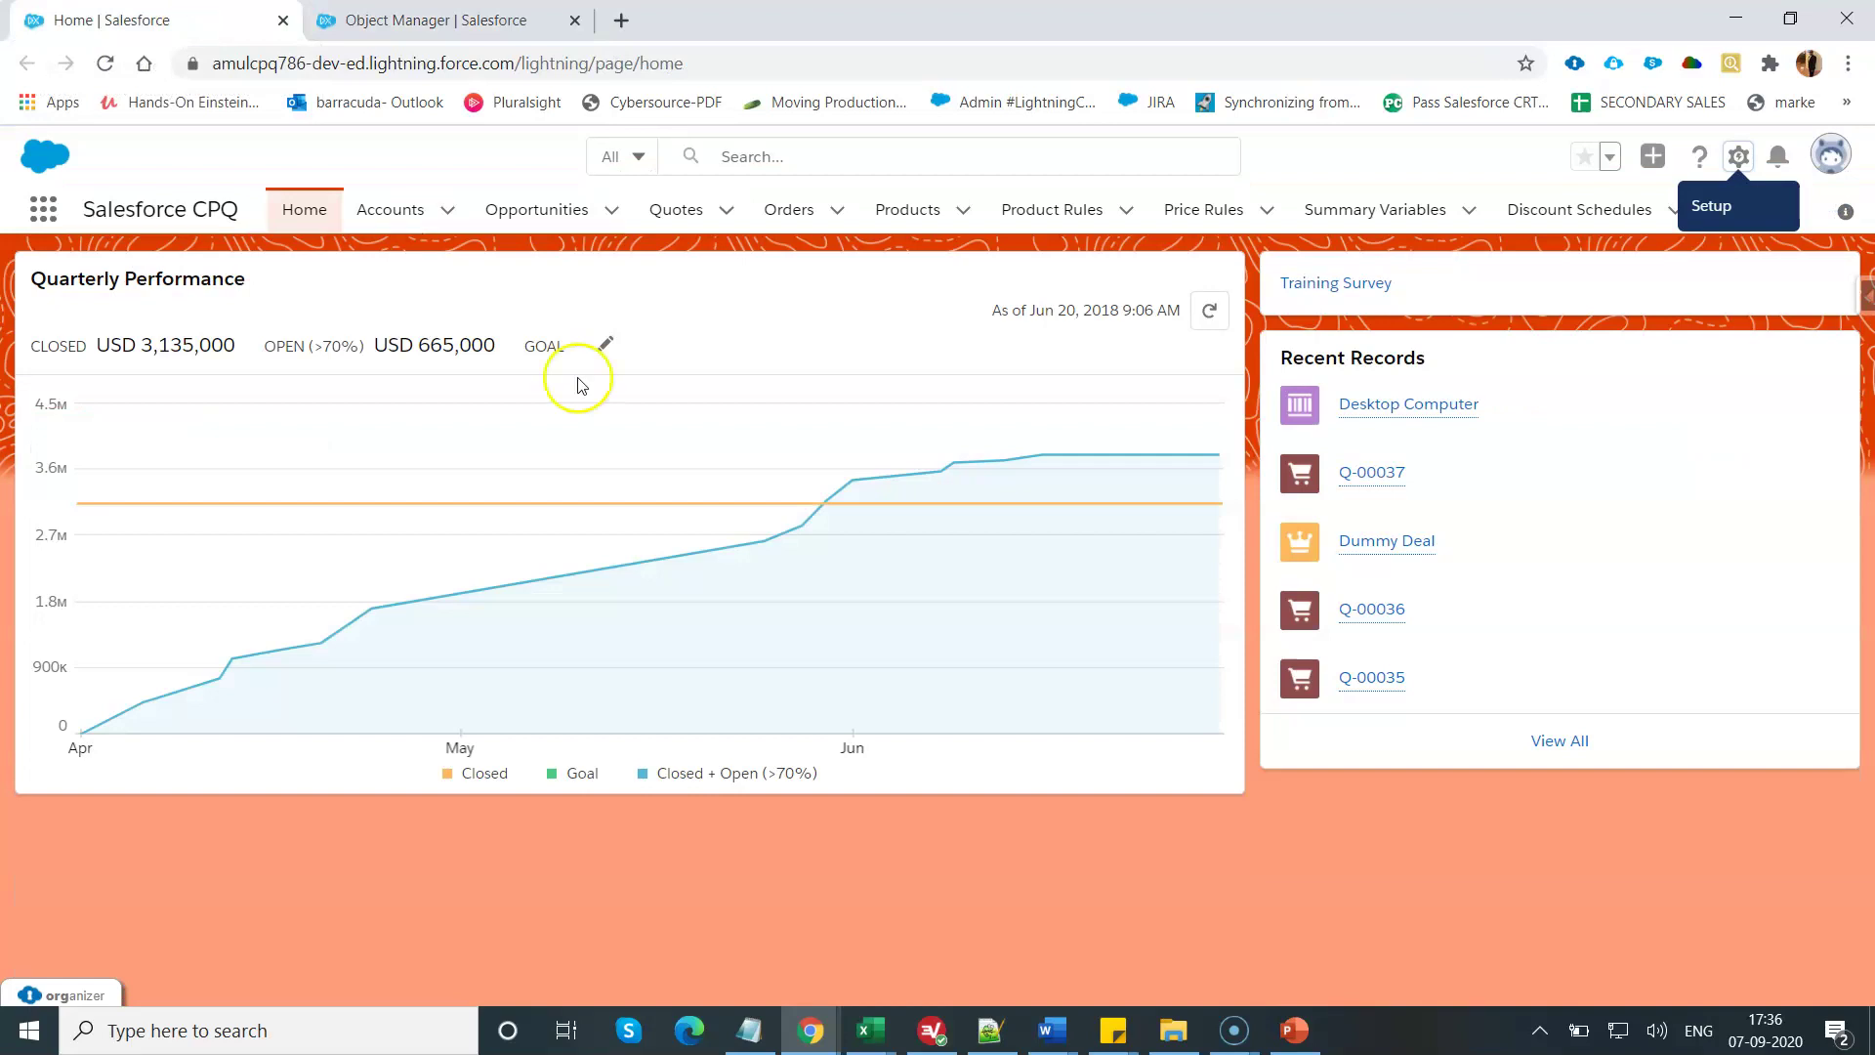
click(1382, 476)
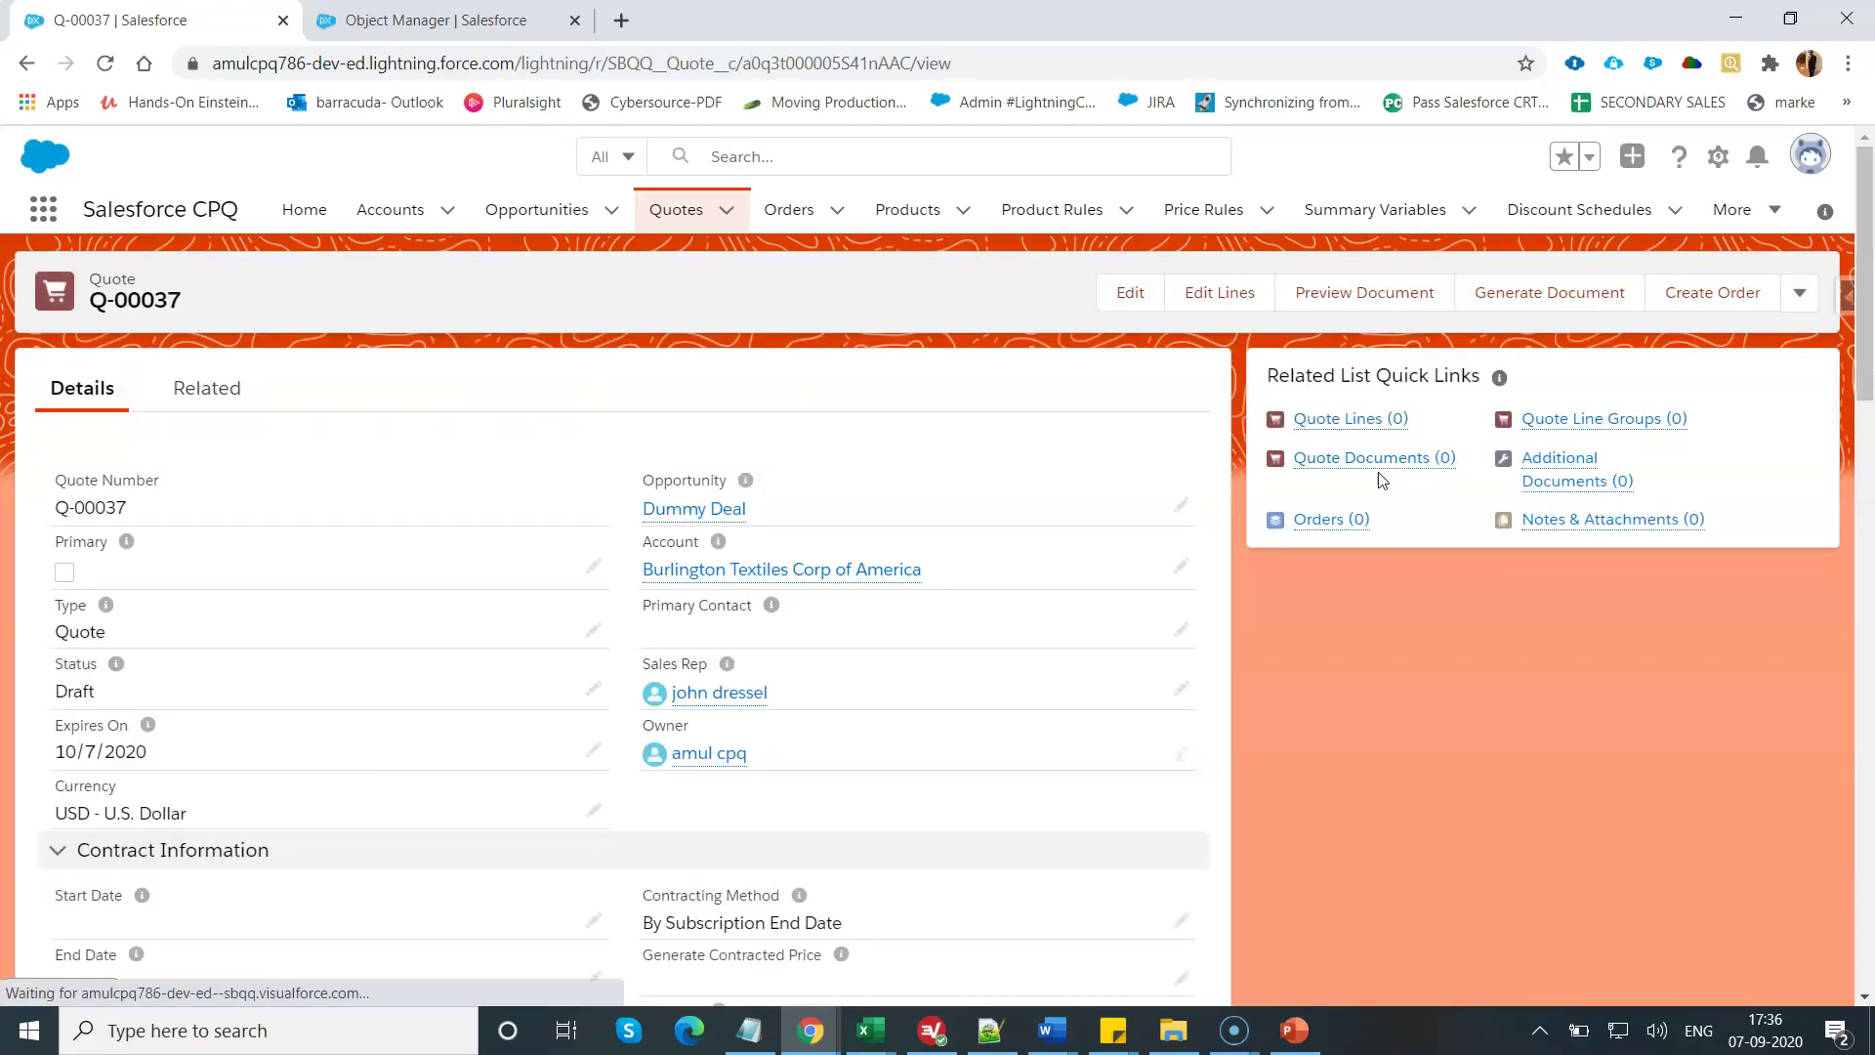
click(1379, 300)
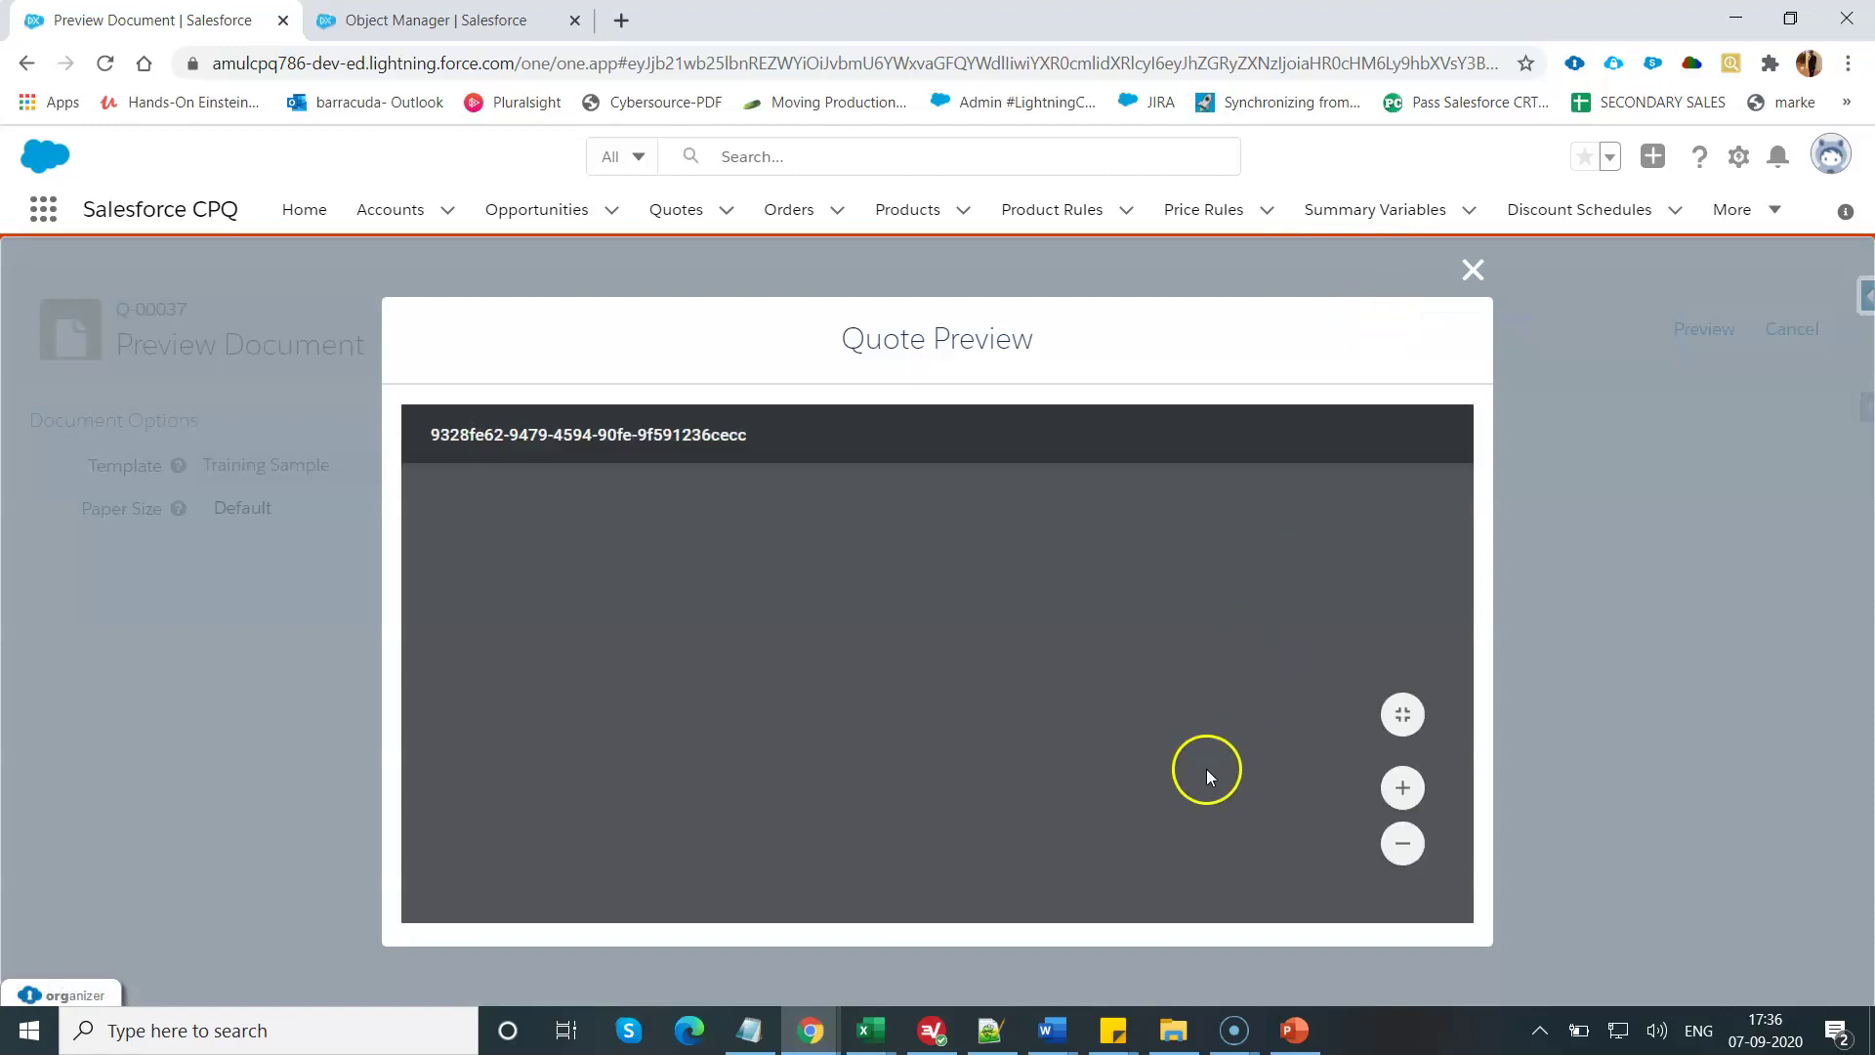
mouse_move(1467, 559)
mouse_down()
mouse_move(1469, 849)
mouse_move(1470, 628)
mouse_up()
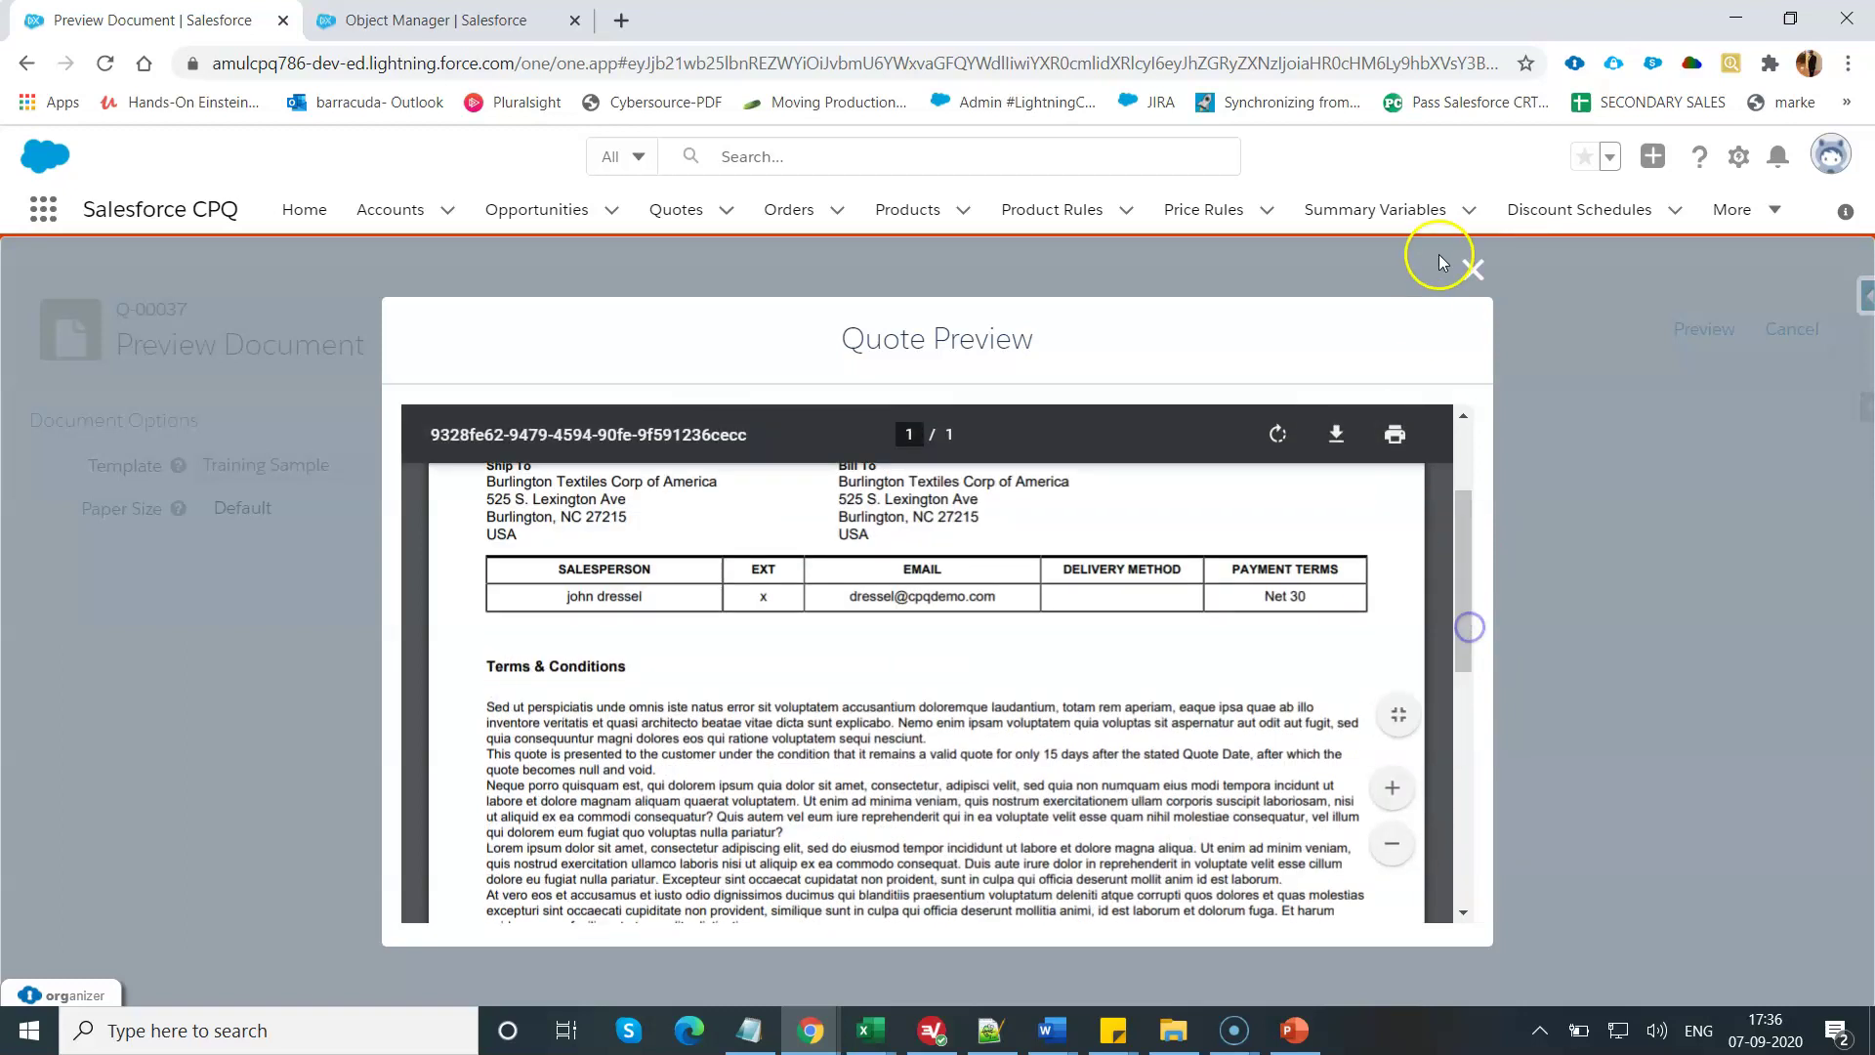
click(1469, 268)
click(1813, 339)
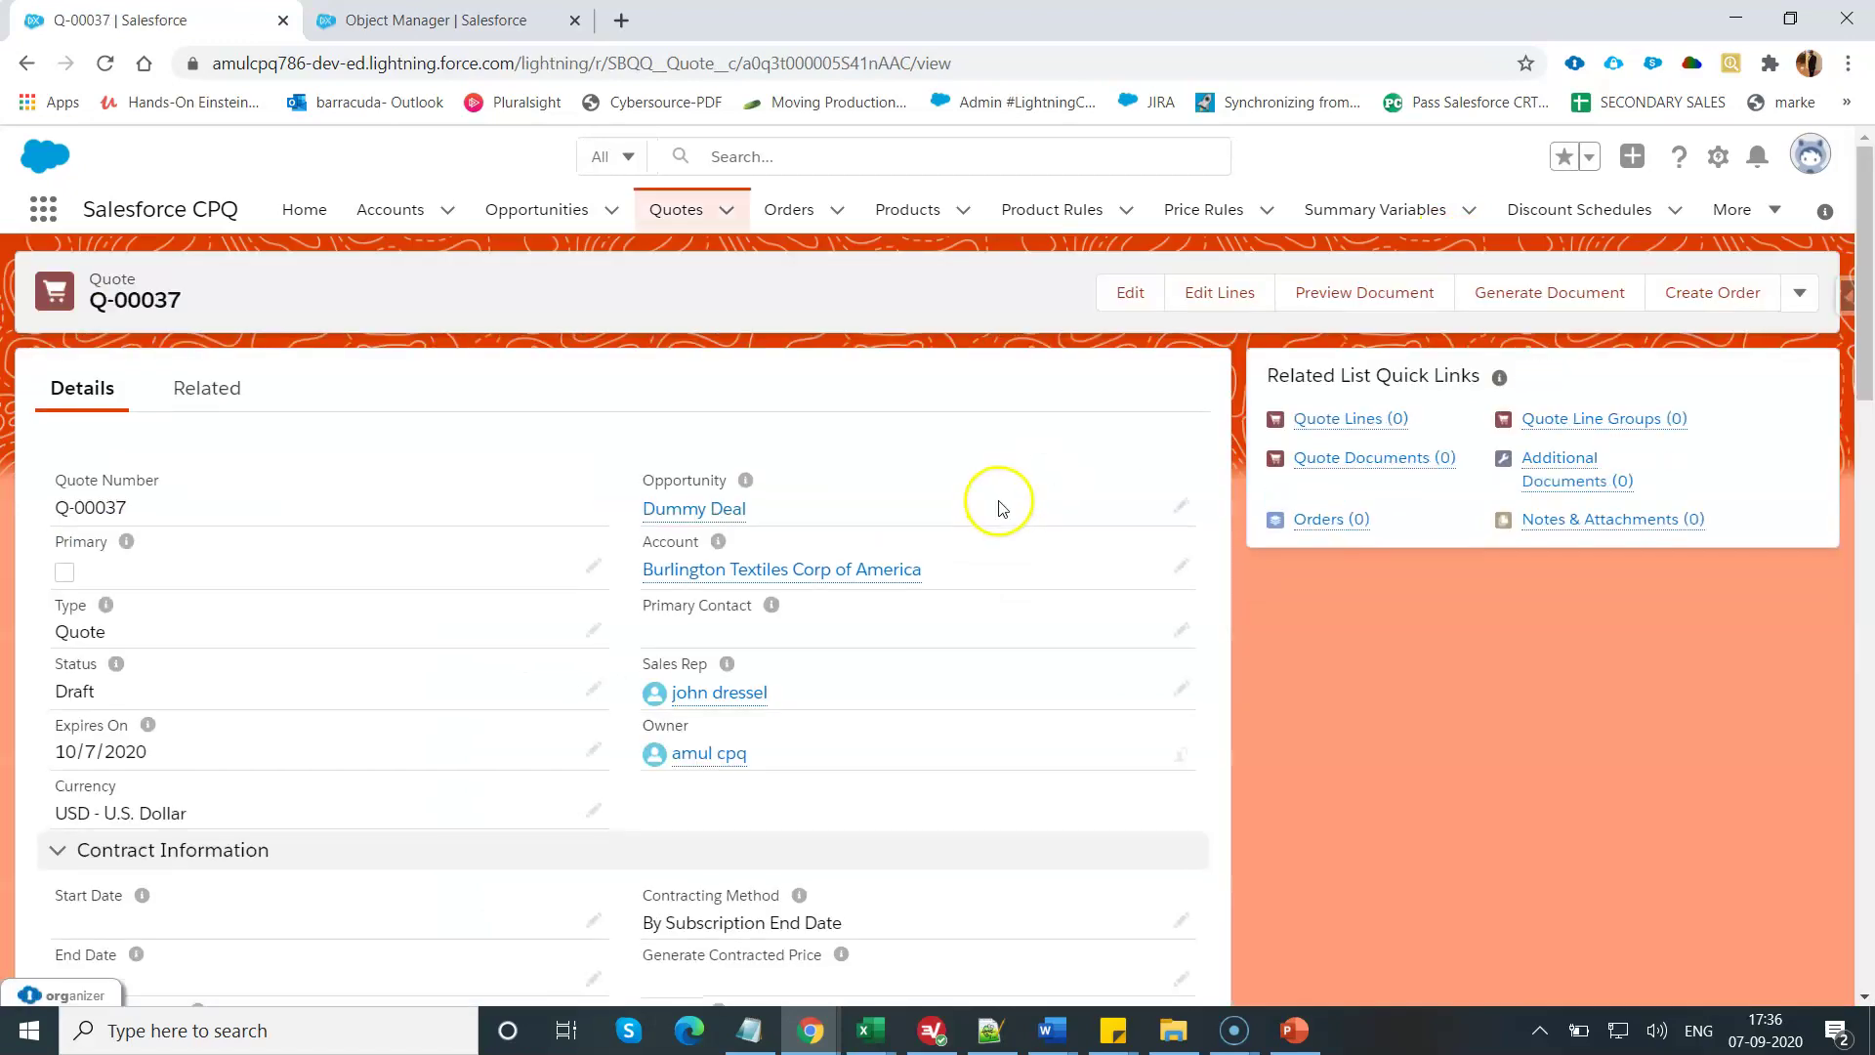
click(695, 214)
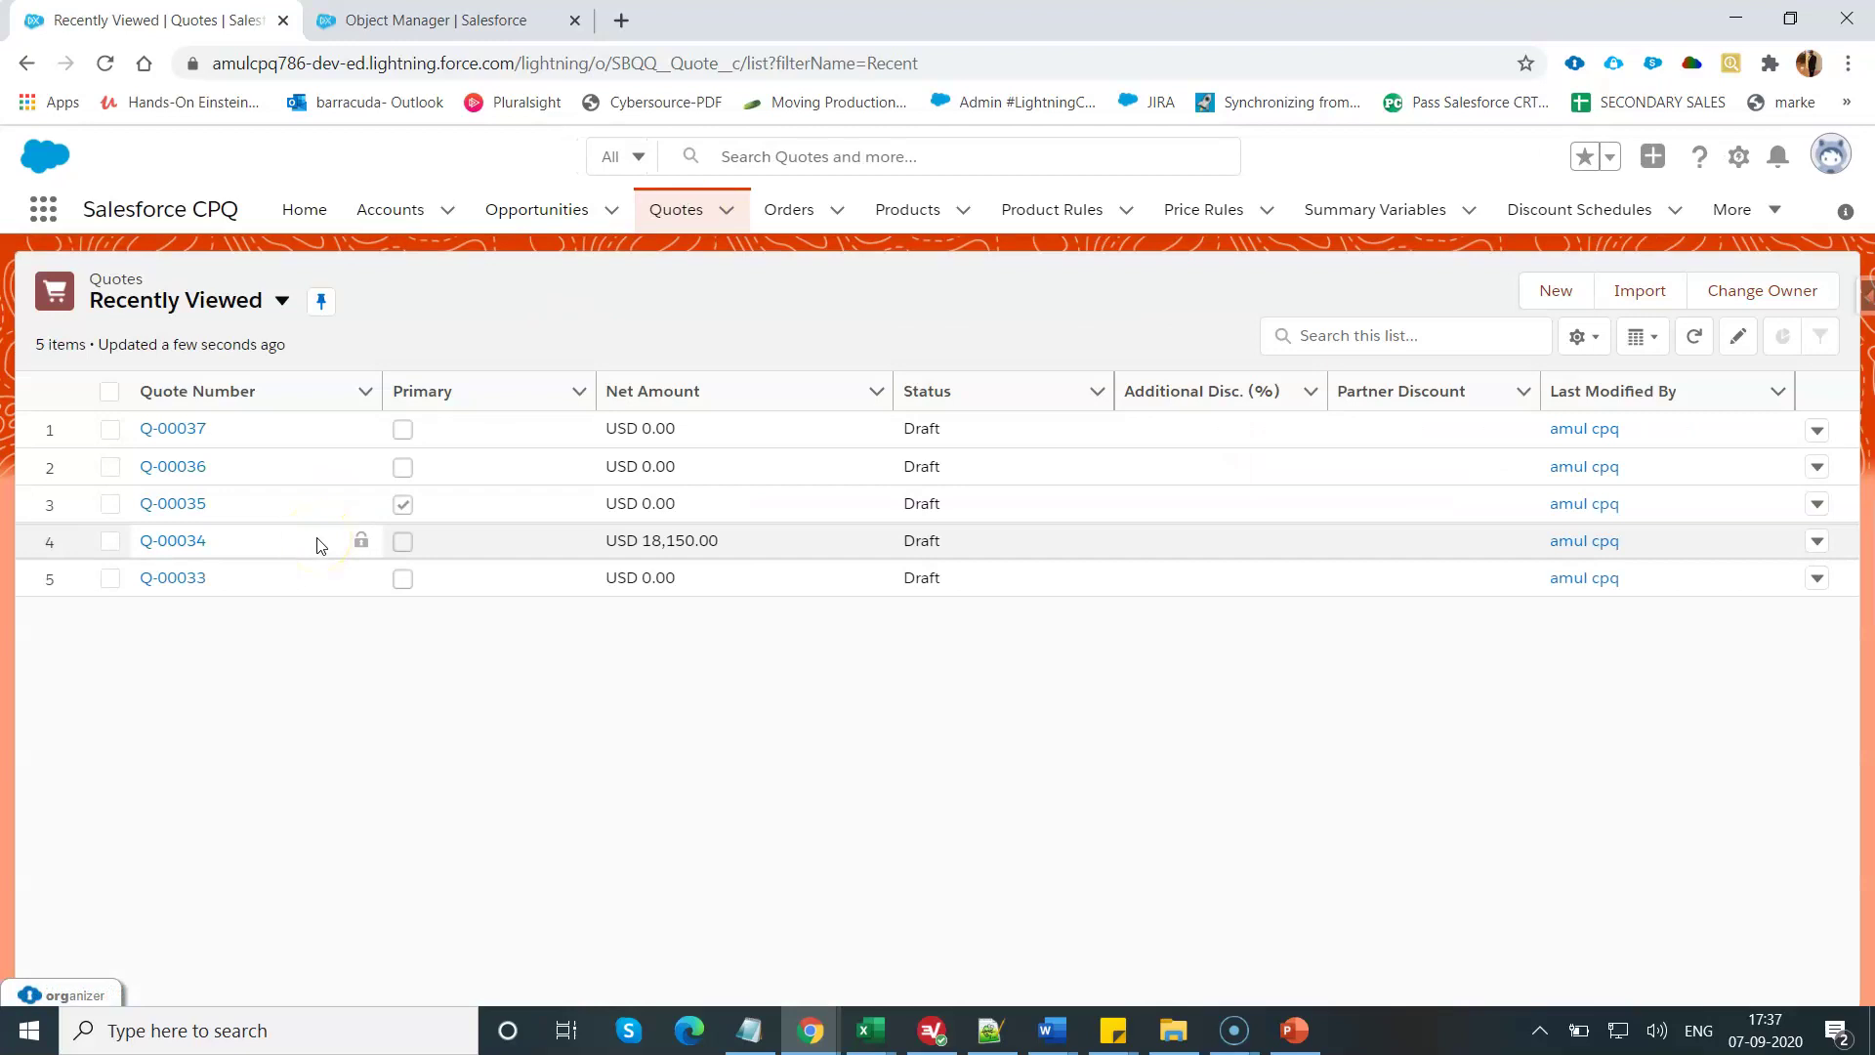
Preview quote Q-00034's document and check its line prices and $18,150.00 total use $ symbols.
click(189, 542)
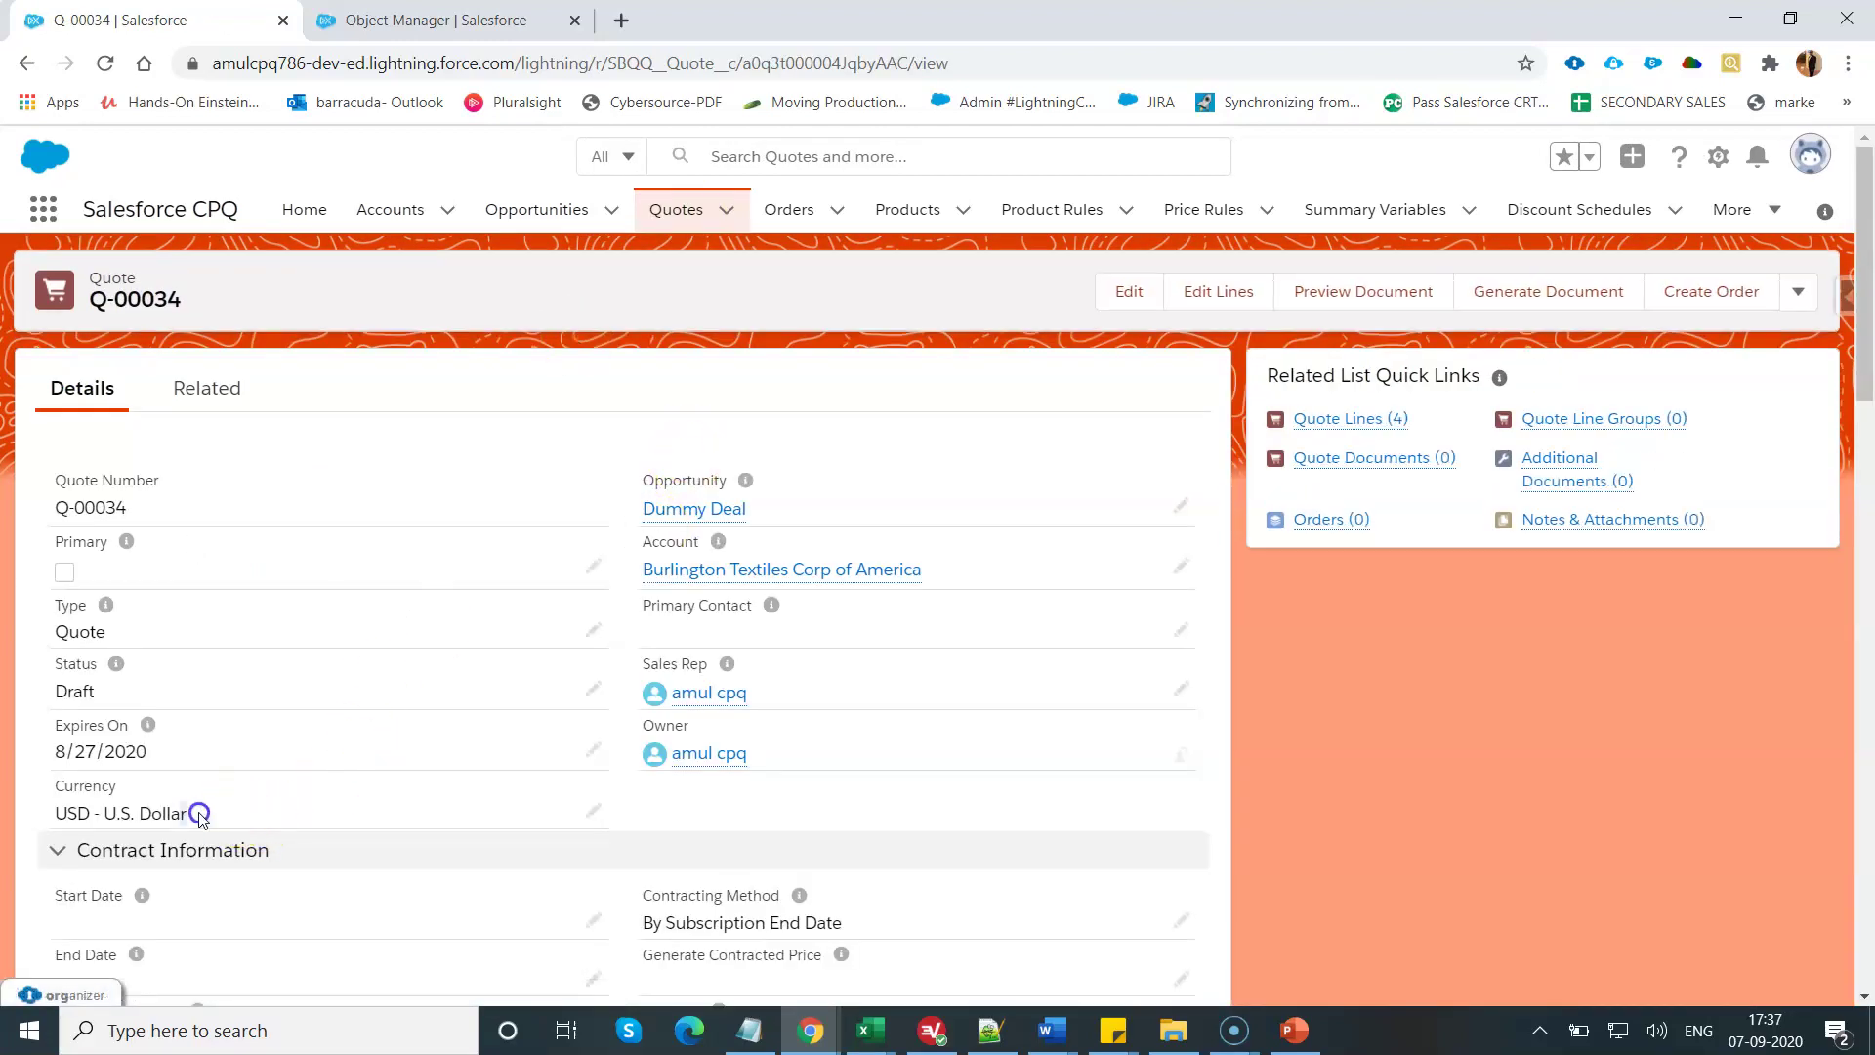
drag(196, 812, 66, 815)
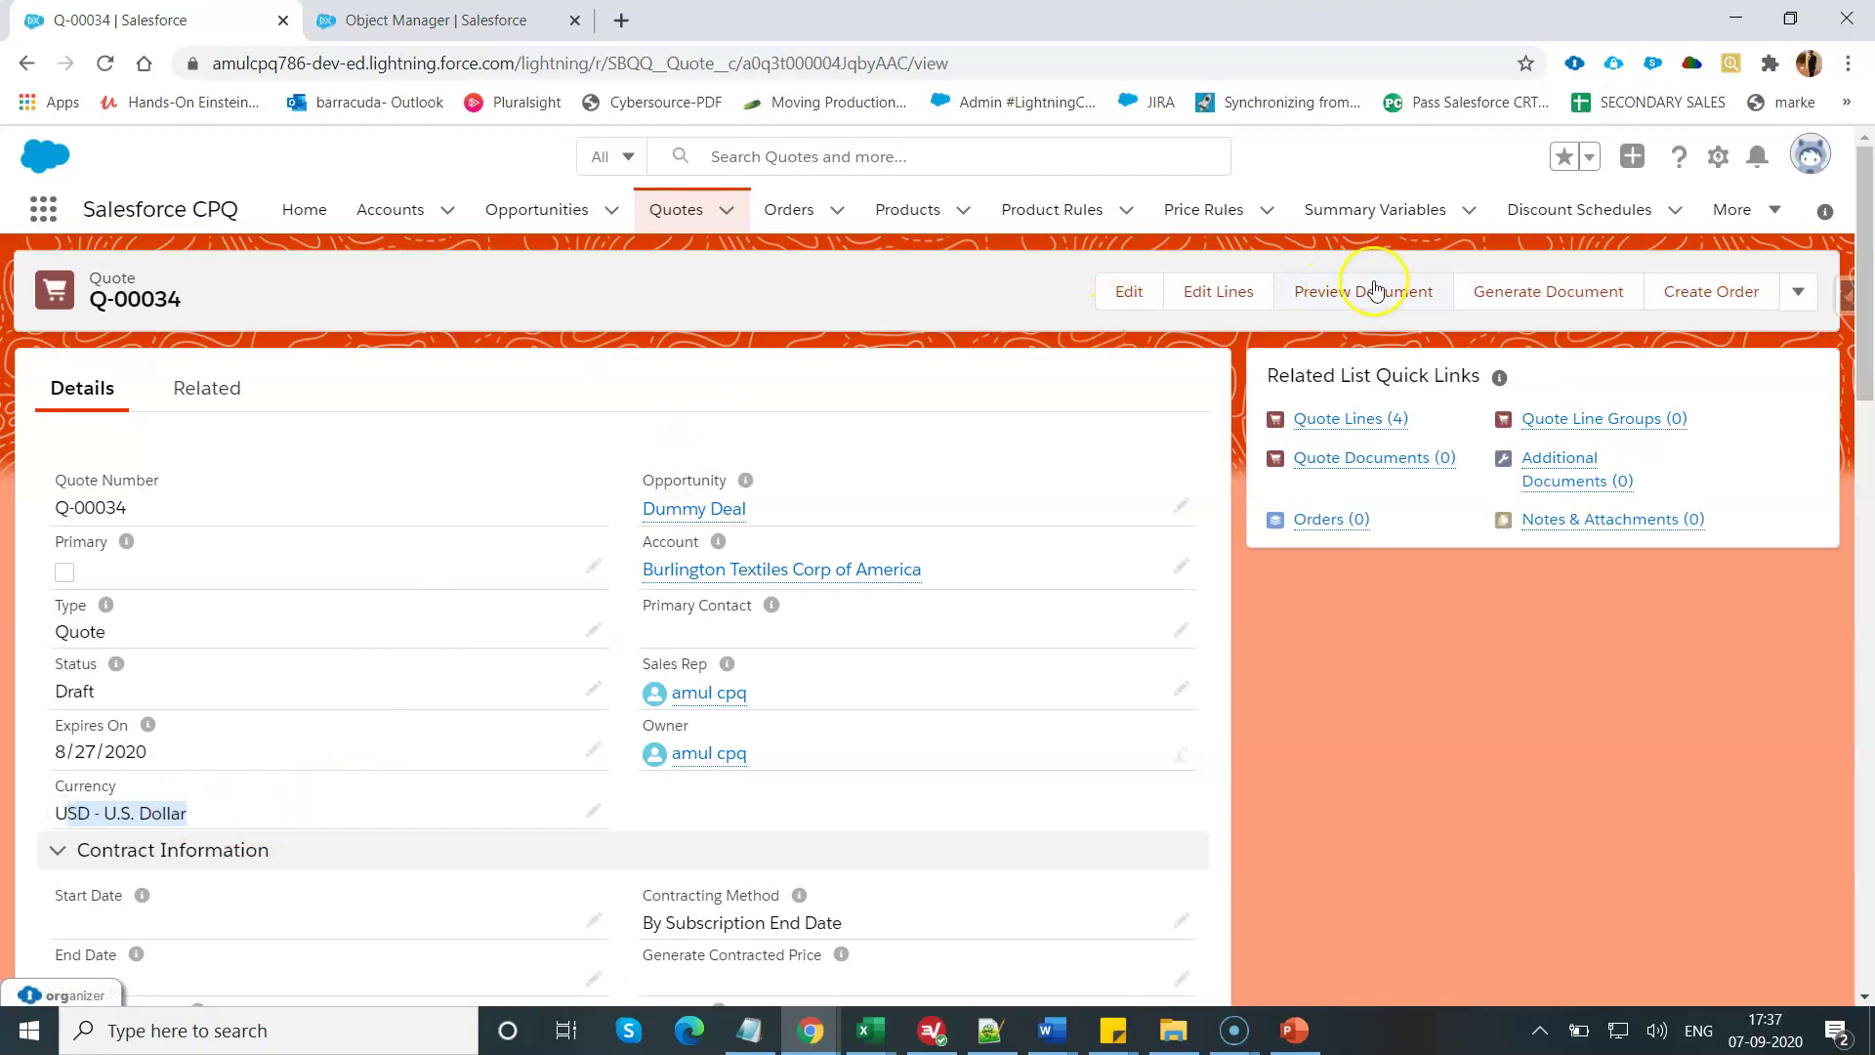
click(1372, 286)
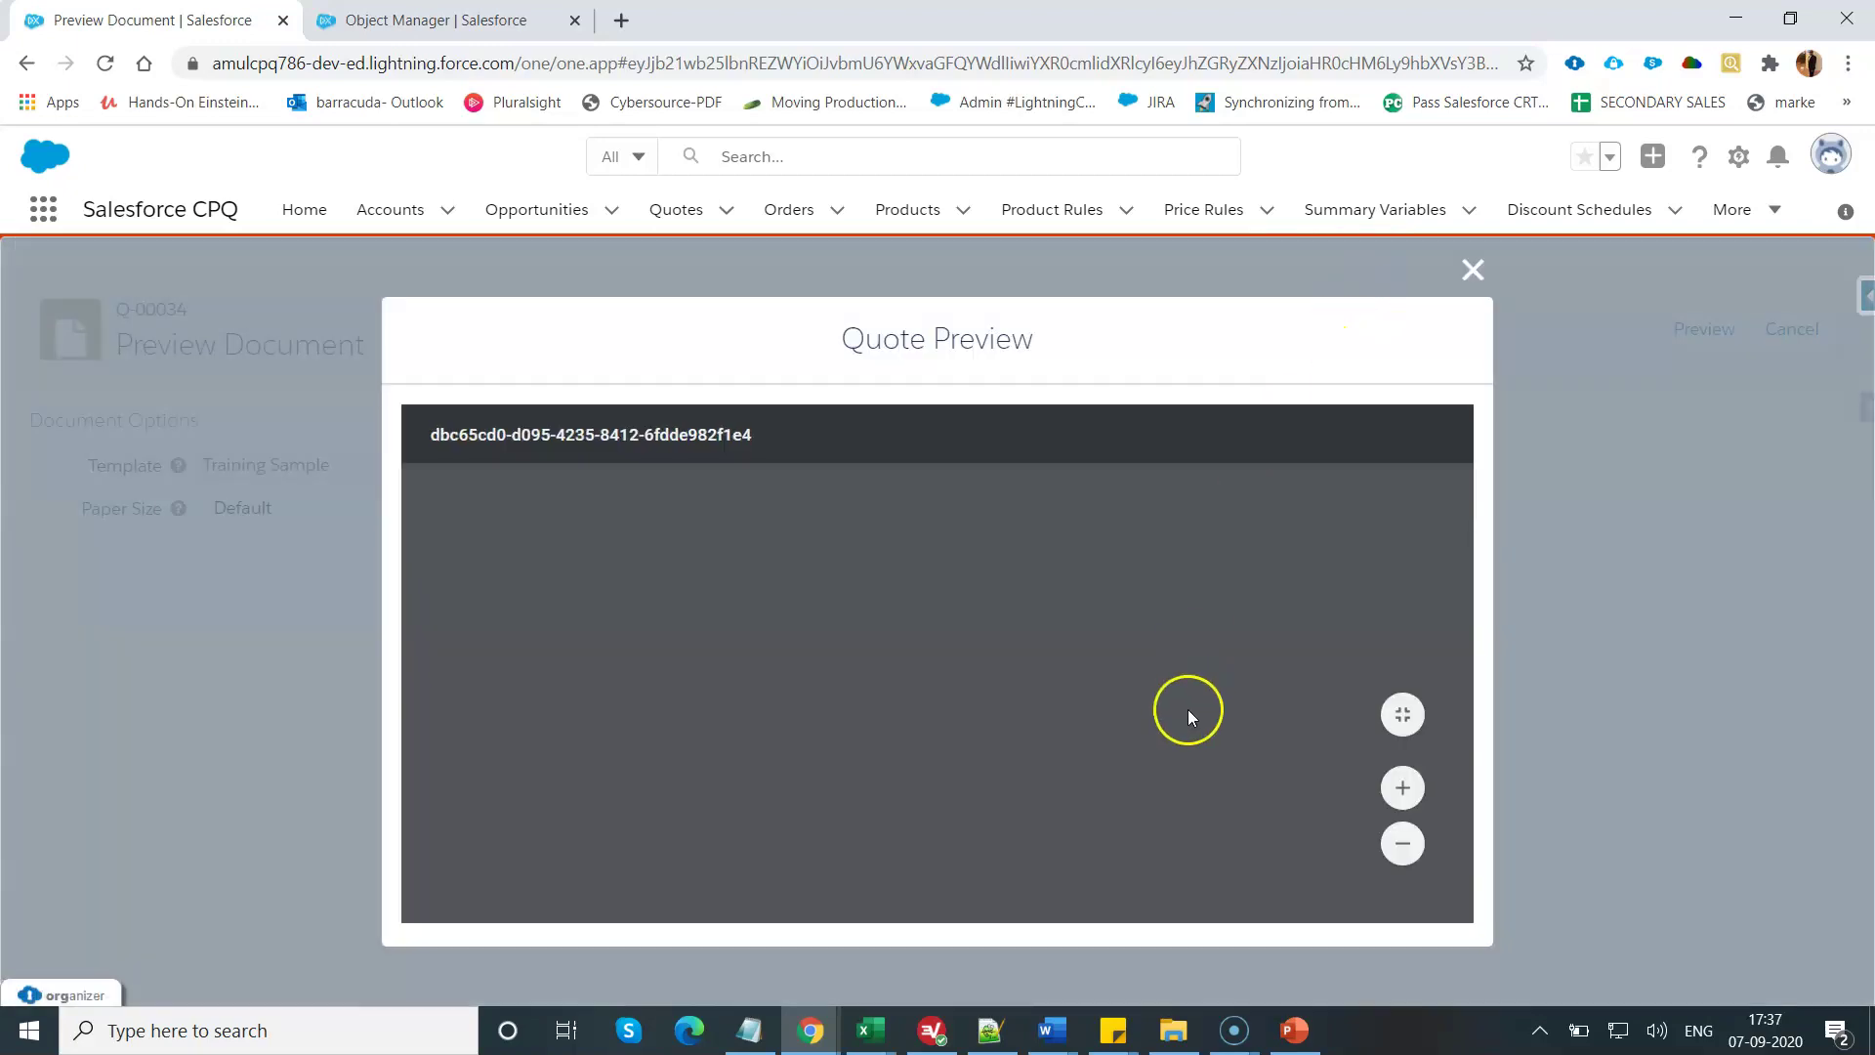
scroll(1188, 713, down, 3)
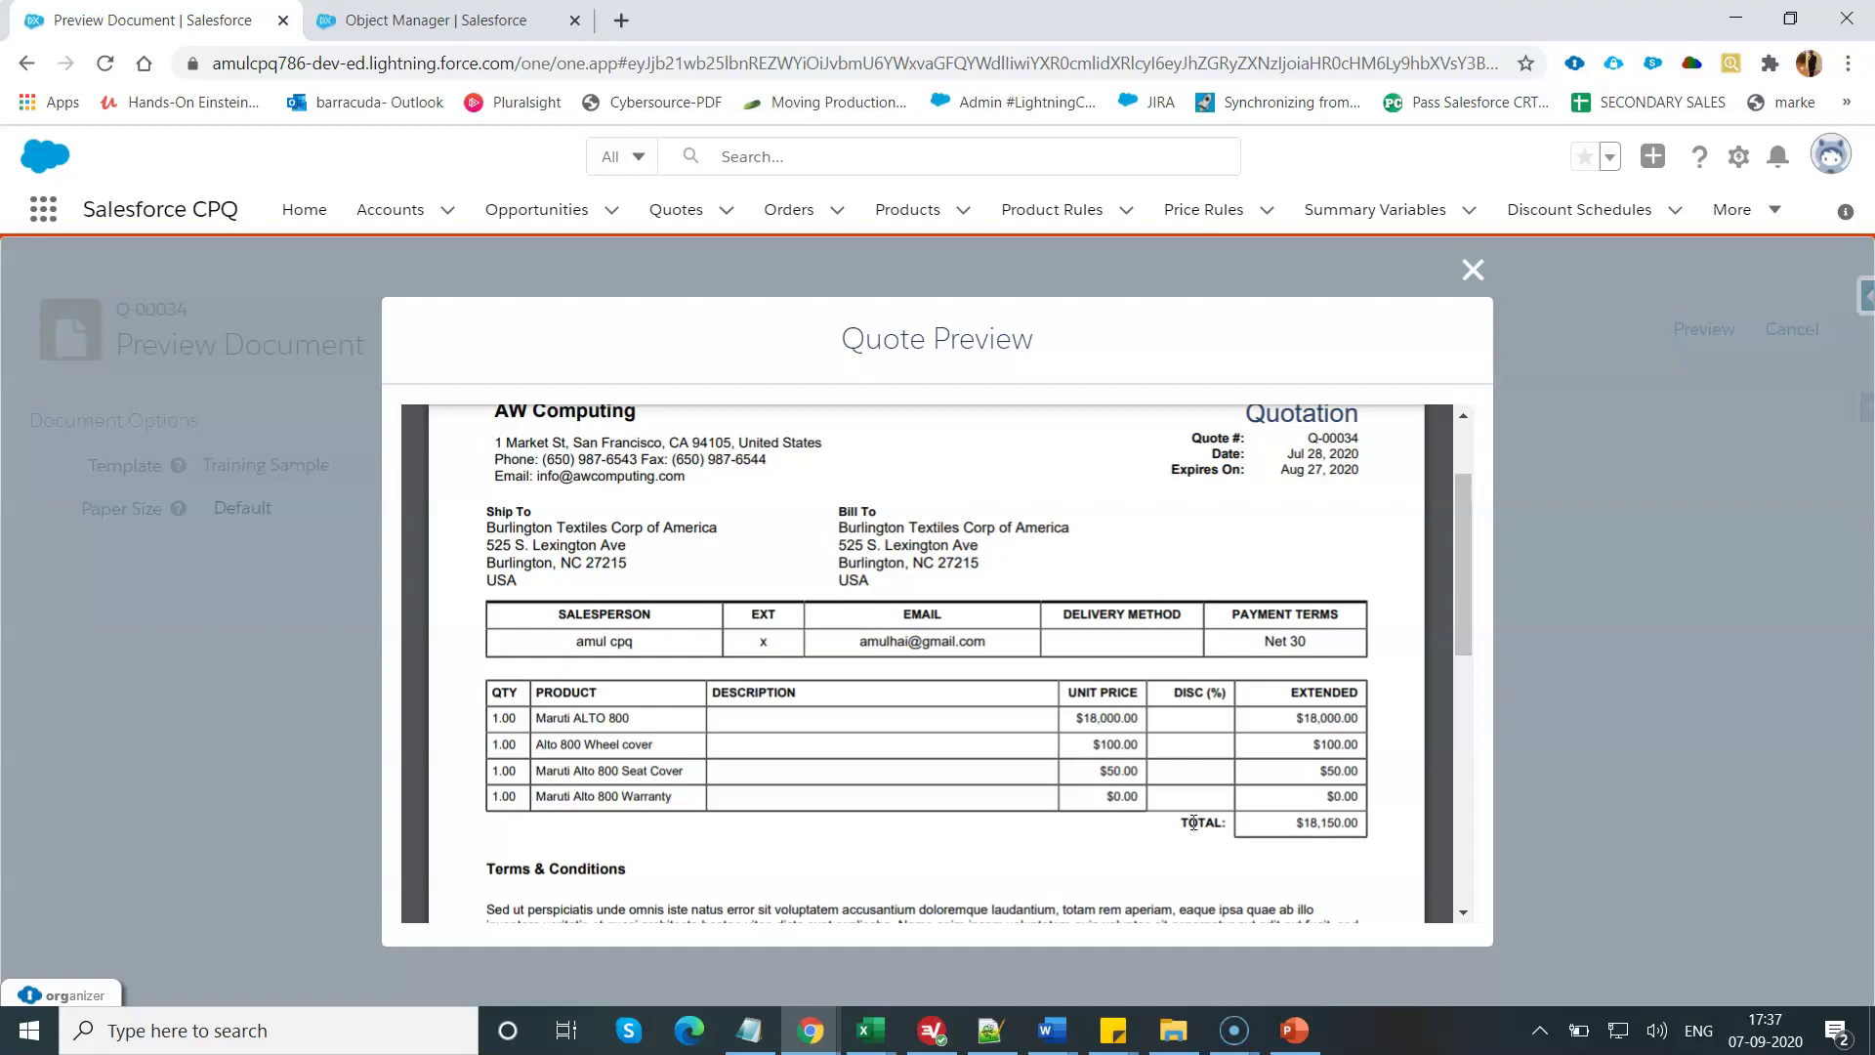
Return to PowerPoint and display slide 4, the closing 'Thank you.' slide.
click(1294, 1034)
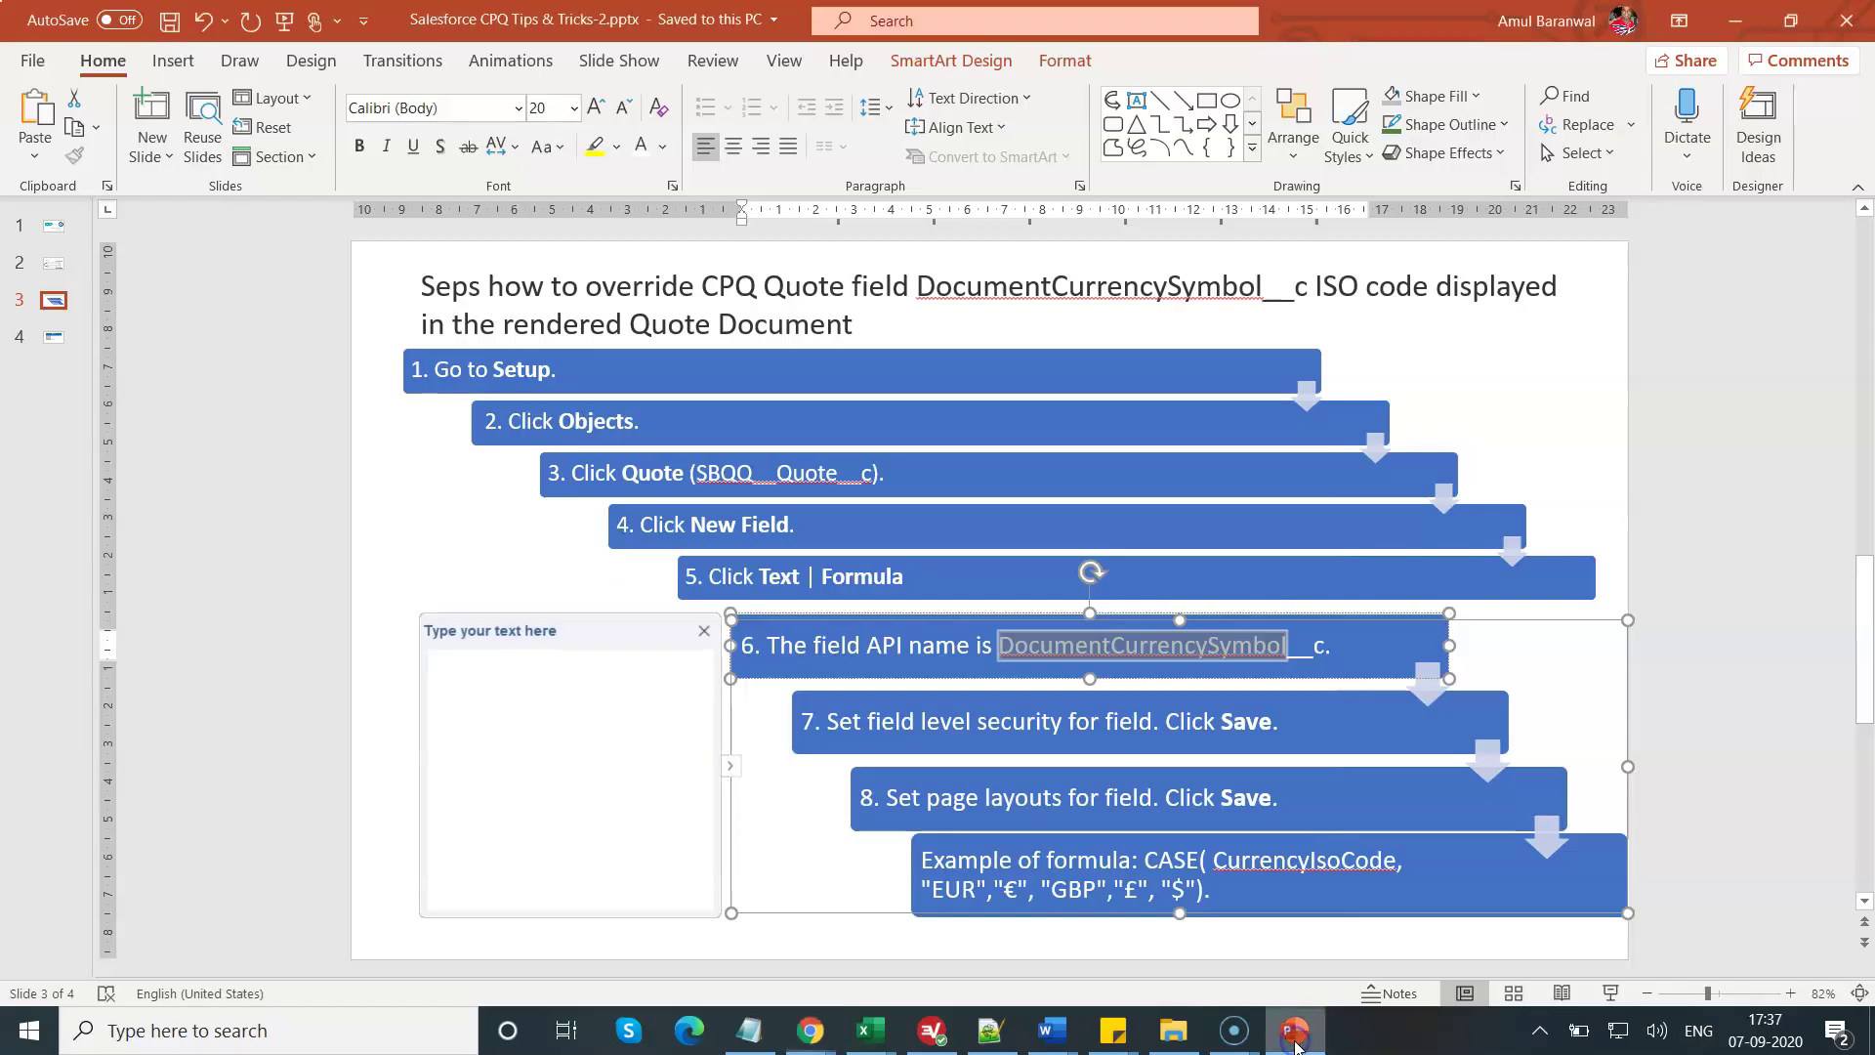
click(51, 340)
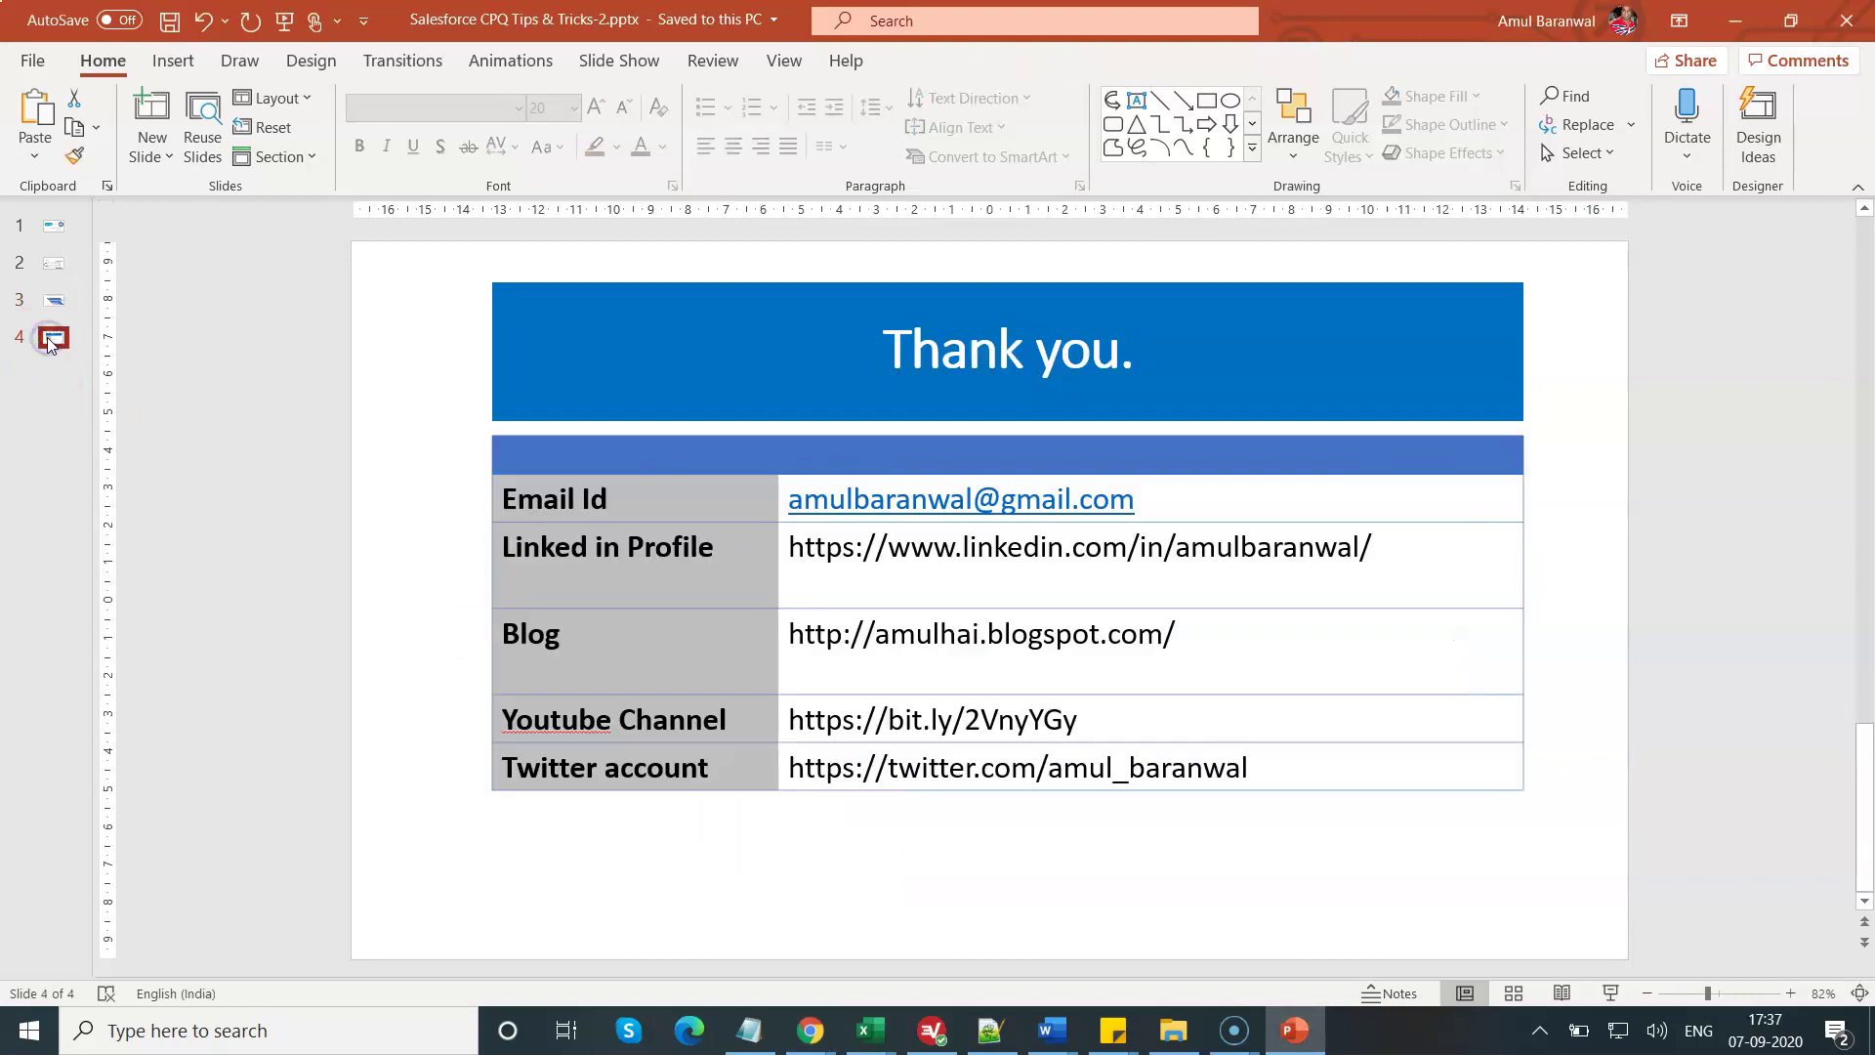
click(1601, 668)
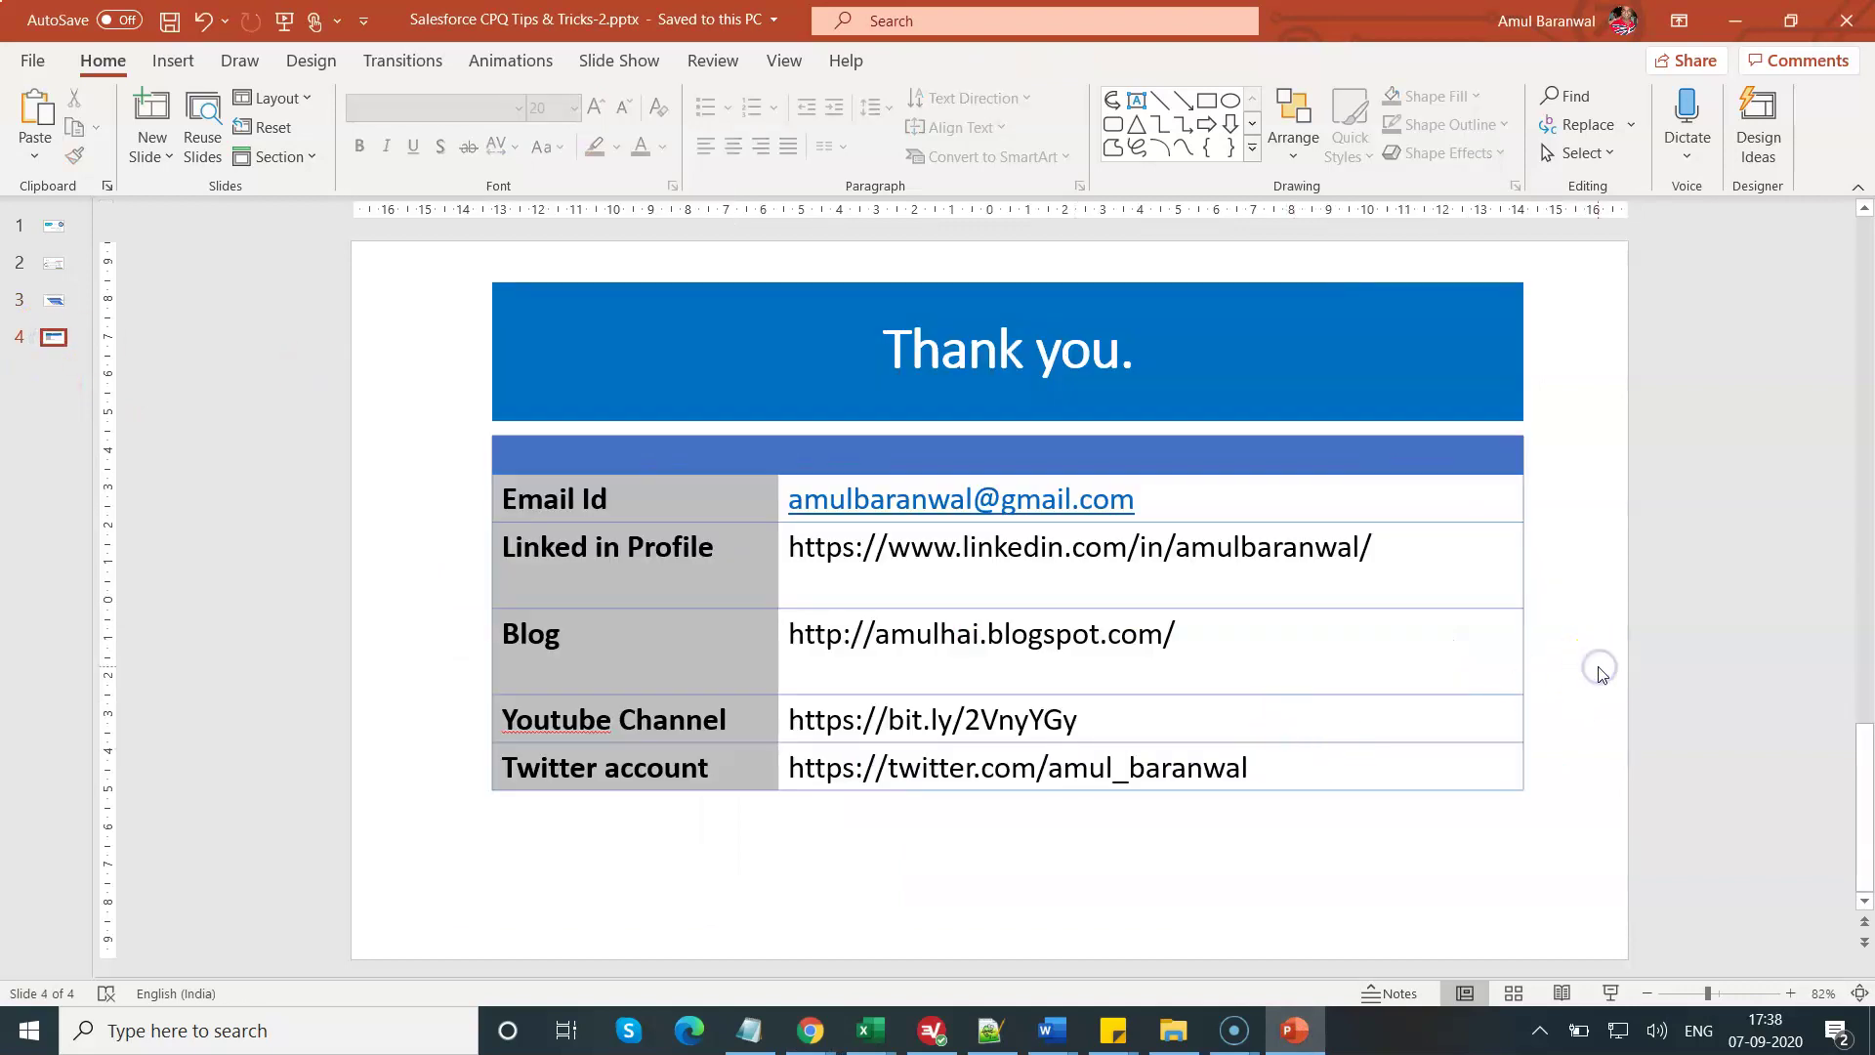